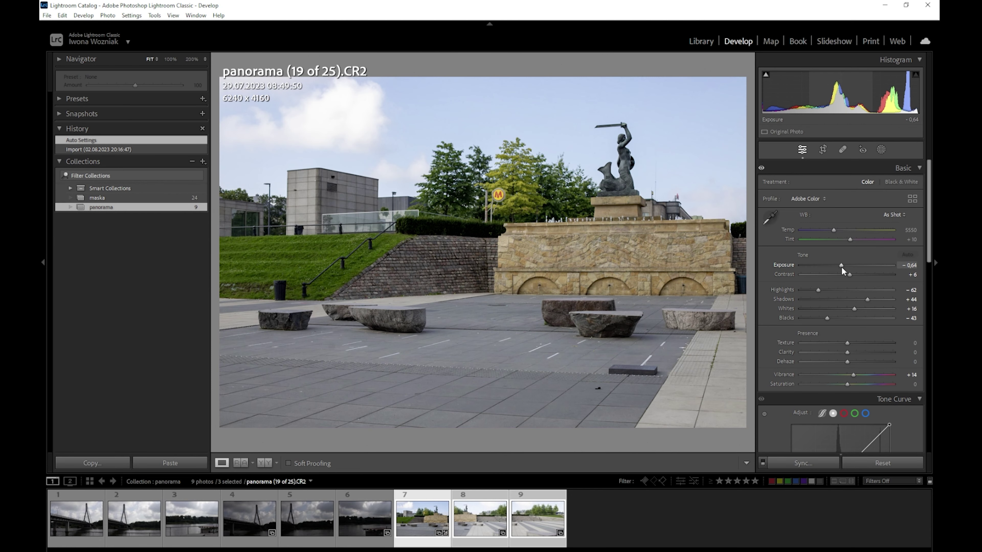
# Set plaza Highlights -94 and Tint +2, sync to the other plaza shots, and start a panorama merge
pyautogui.moveTo(818, 289); pyautogui.dragTo(803, 291)
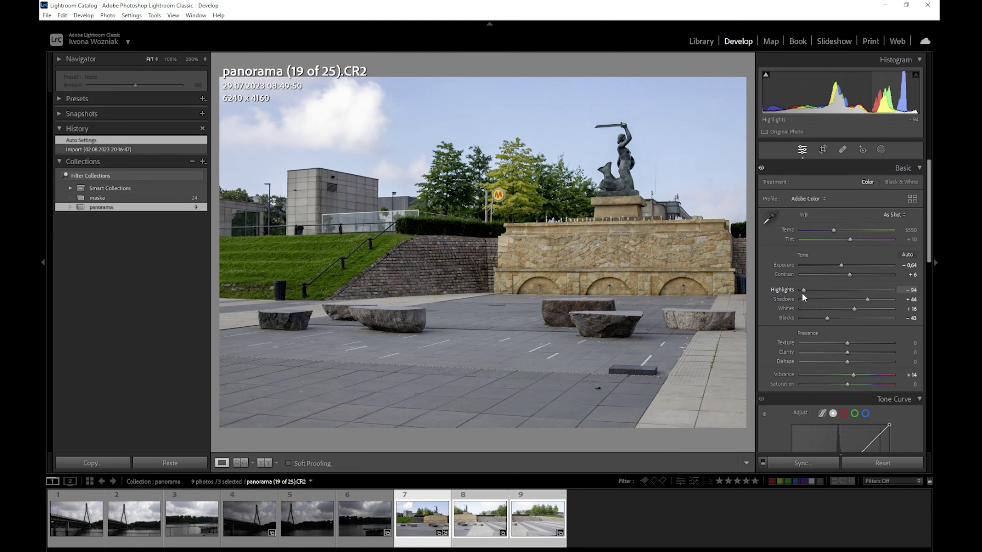
pyautogui.moveTo(850, 240); pyautogui.dragTo(848, 240)
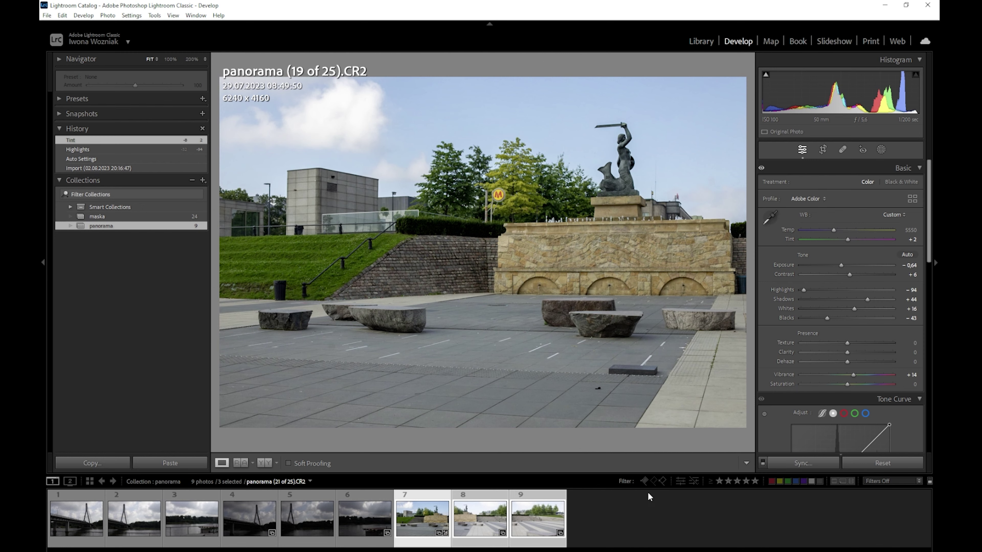
pyautogui.click(804, 463)
pyautogui.click(640, 434)
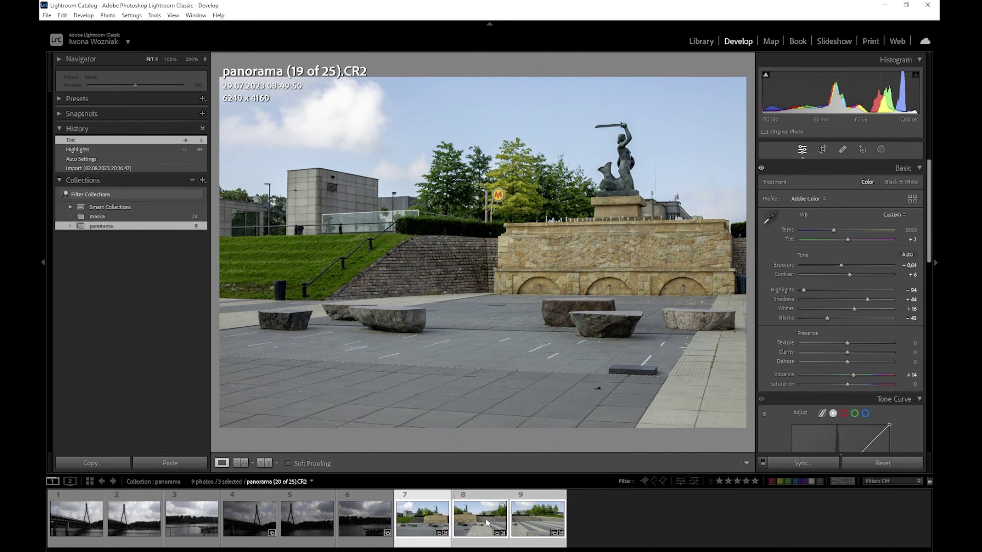
pyautogui.rightClick(487, 521)
pyautogui.click(638, 318)
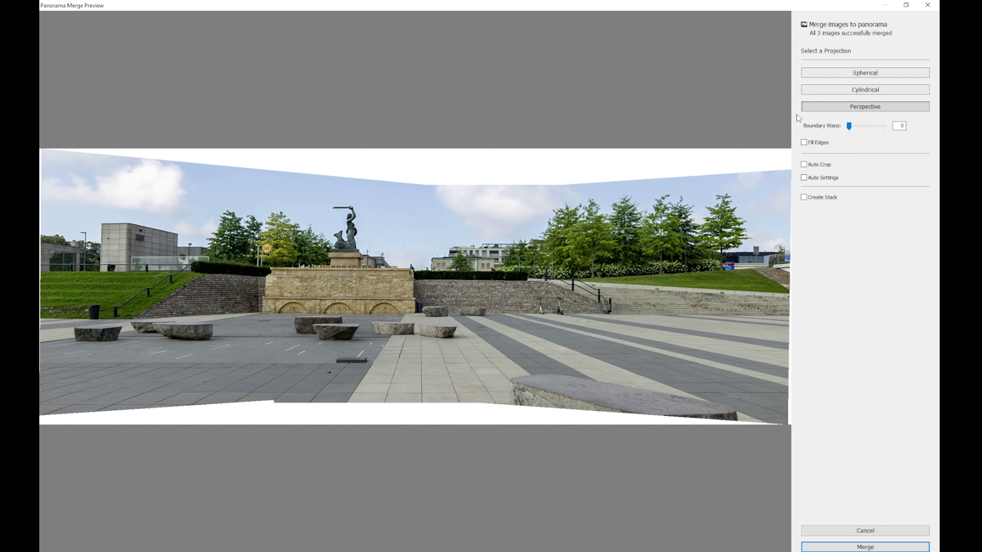
# Merge the plaza shots with Fill Edges on and view the panorama full screen
pyautogui.click(804, 143)
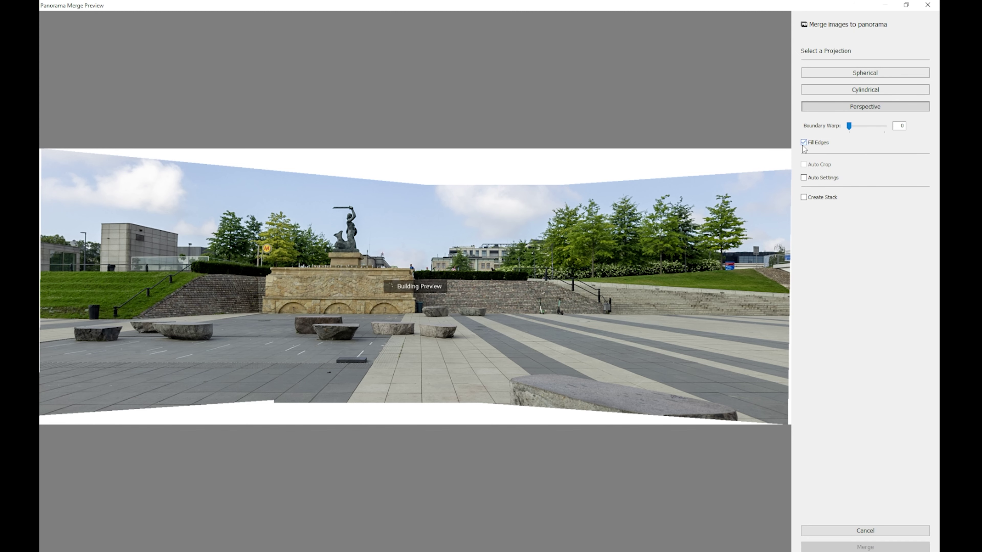
pyautogui.click(865, 547)
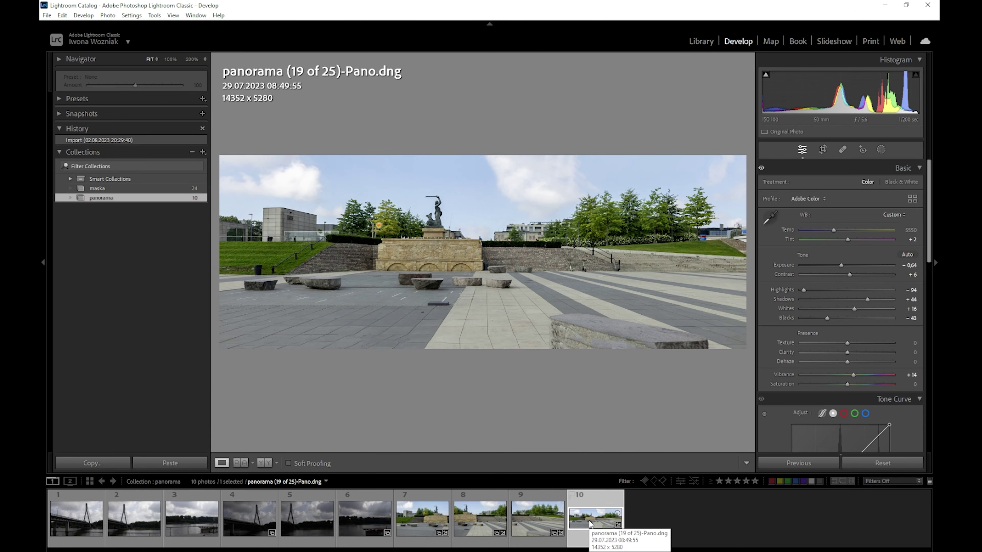
pyautogui.press('f')
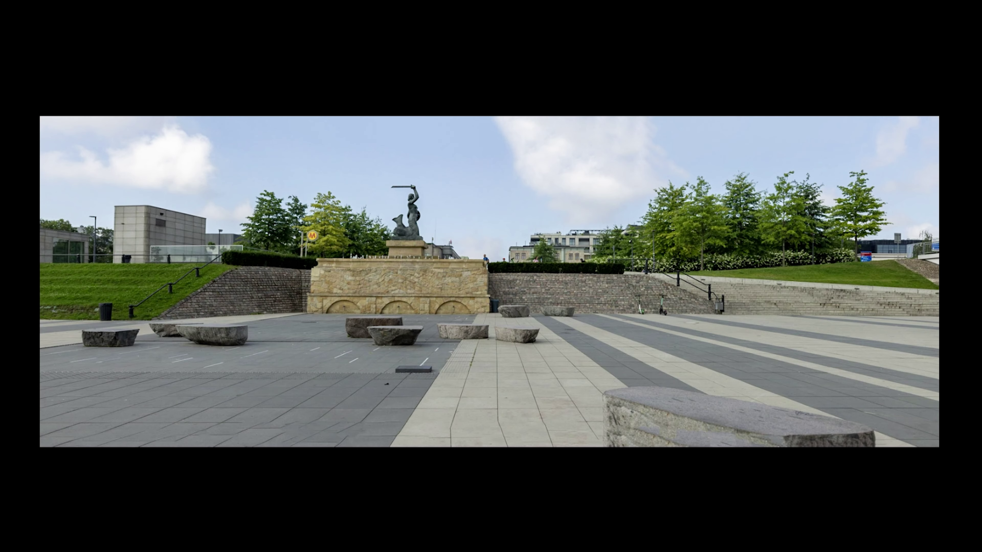
# Leave full screen and send the merged panorama DNG to Photoshop for editing
pyautogui.press('f')
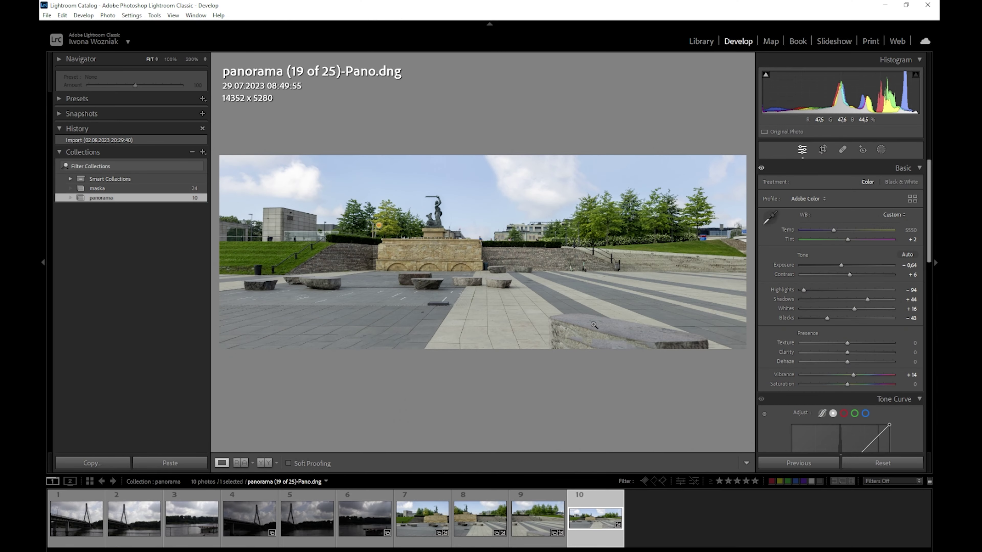
pyautogui.rightClick(517, 333)
pyautogui.moveTo(541, 347)
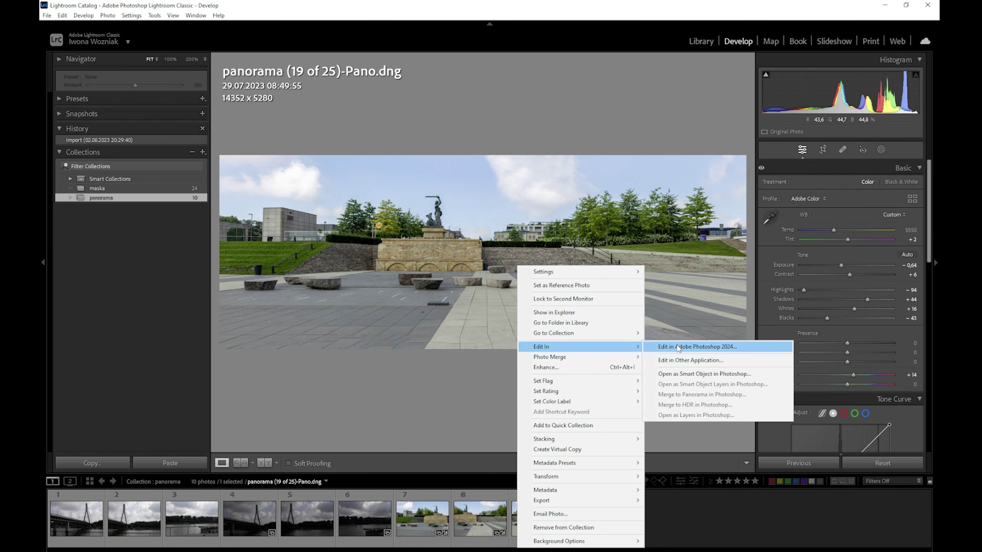
pyautogui.click(681, 347)
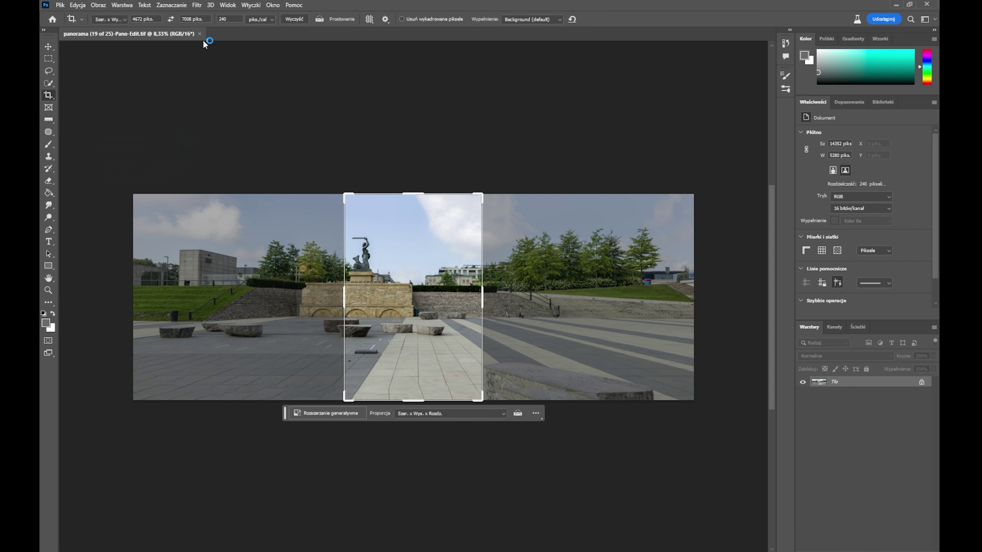
# Widen the crop frame across the panorama and shift the image to frame the statue and fountain
pyautogui.moveTo(482, 298); pyautogui.dragTo(575, 297)
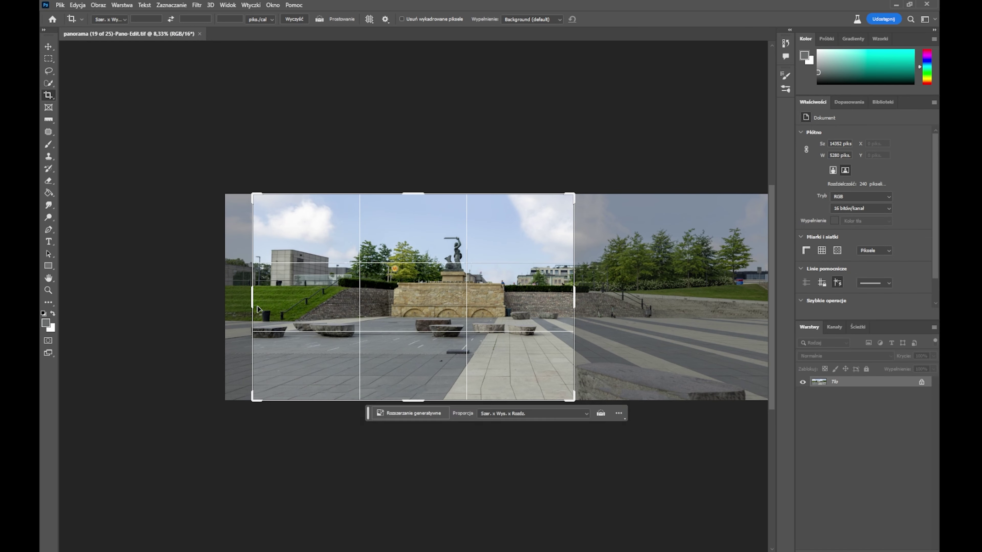
pyautogui.moveTo(413, 401); pyautogui.dragTo(411, 391)
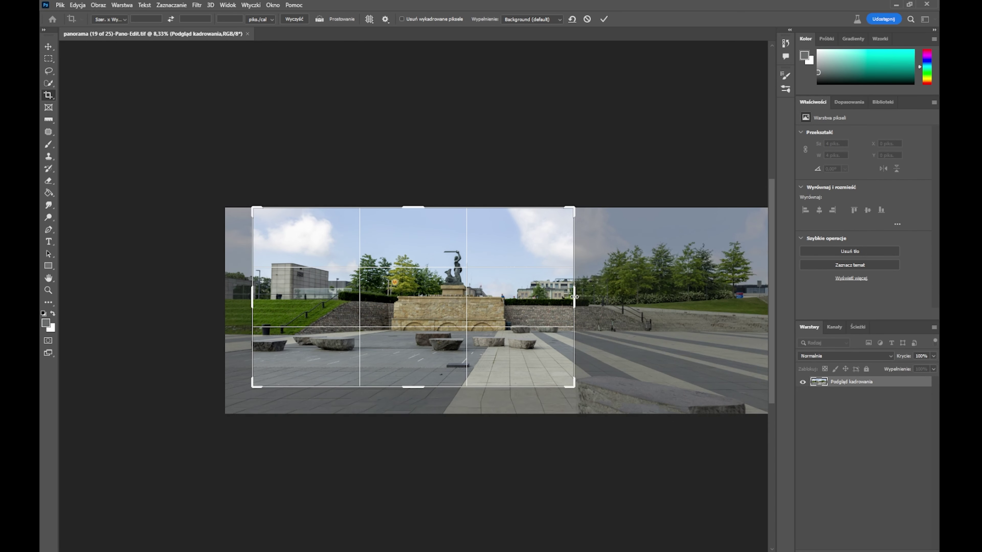
pyautogui.moveTo(574, 297); pyautogui.dragTo(661, 299)
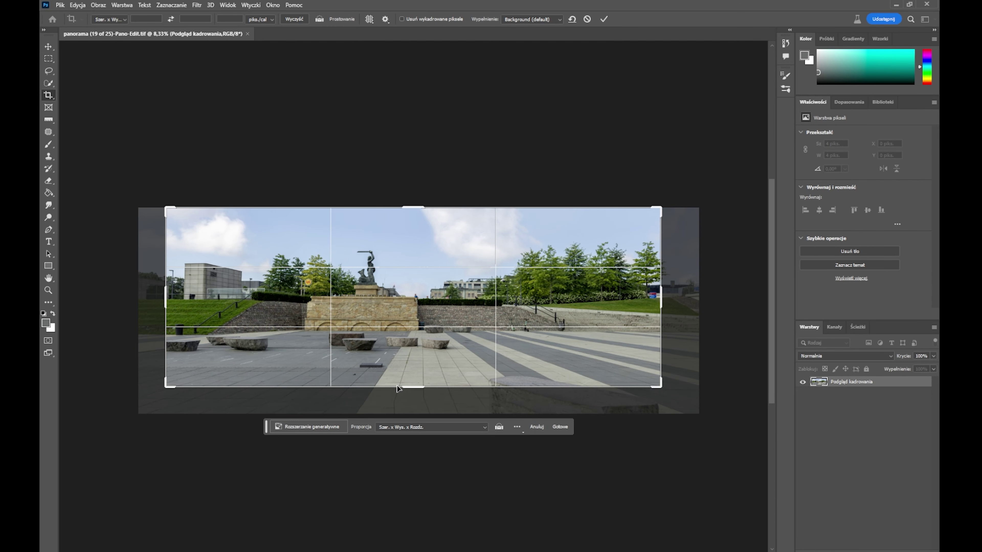
pyautogui.moveTo(422, 388)
pyautogui.mouseDown()
pyautogui.moveTo(462, 339)
pyautogui.moveTo(498, 340)
pyautogui.mouseUp()
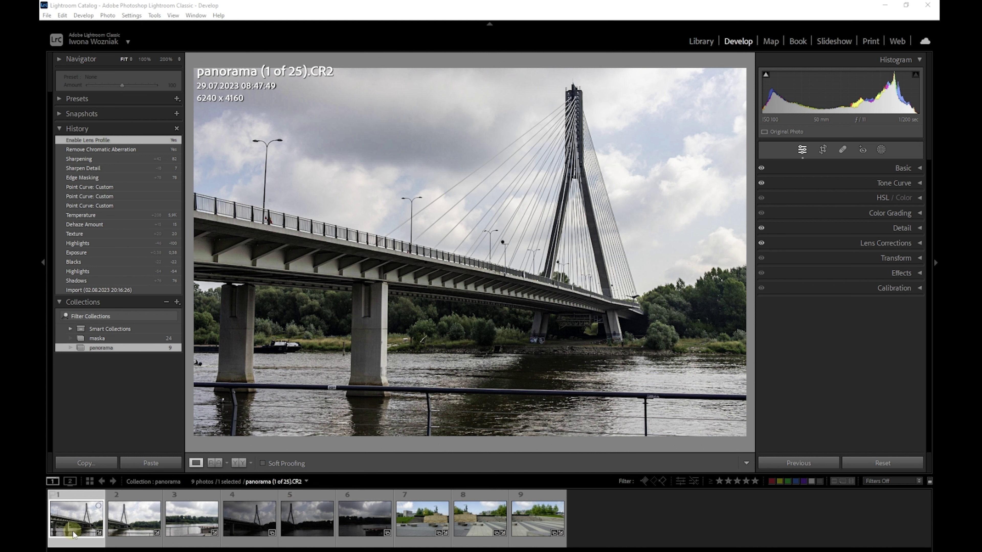
# Add the second and third bridge shots to the selection and expand the Basic panel
pyautogui.keyDown('ctrl'); pyautogui.click(119, 540); pyautogui.keyUp('ctrl')
pyautogui.keyDown('ctrl'); pyautogui.click(200, 546); pyautogui.keyUp('ctrl')
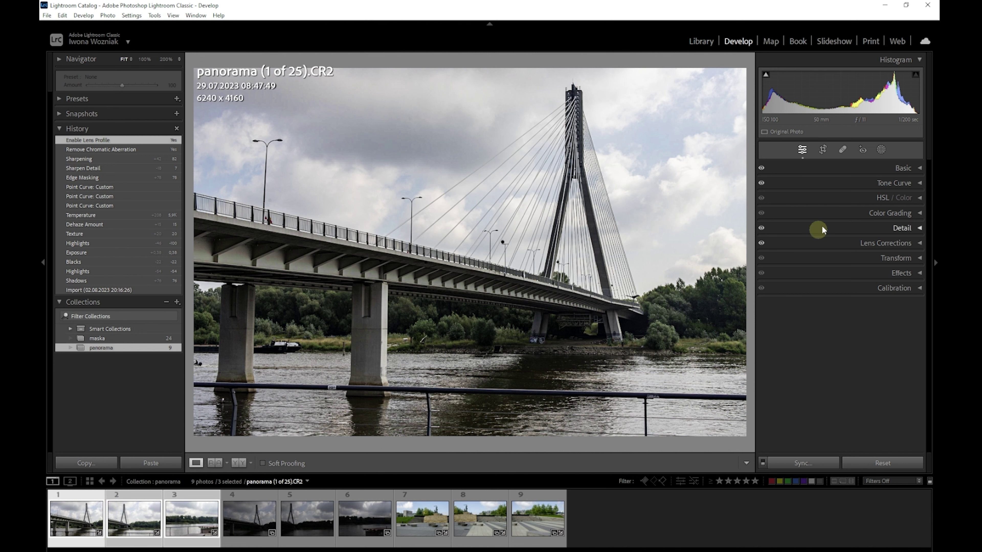
pyautogui.click(919, 168)
# Set the first bridge photo to Exposure +0.58, Highlights -87 and Shadows +69
pyautogui.moveTo(853, 265); pyautogui.dragTo(853, 266)
pyautogui.moveTo(801, 290); pyautogui.dragTo(807, 290)
pyautogui.moveTo(884, 301); pyautogui.dragTo(881, 301)
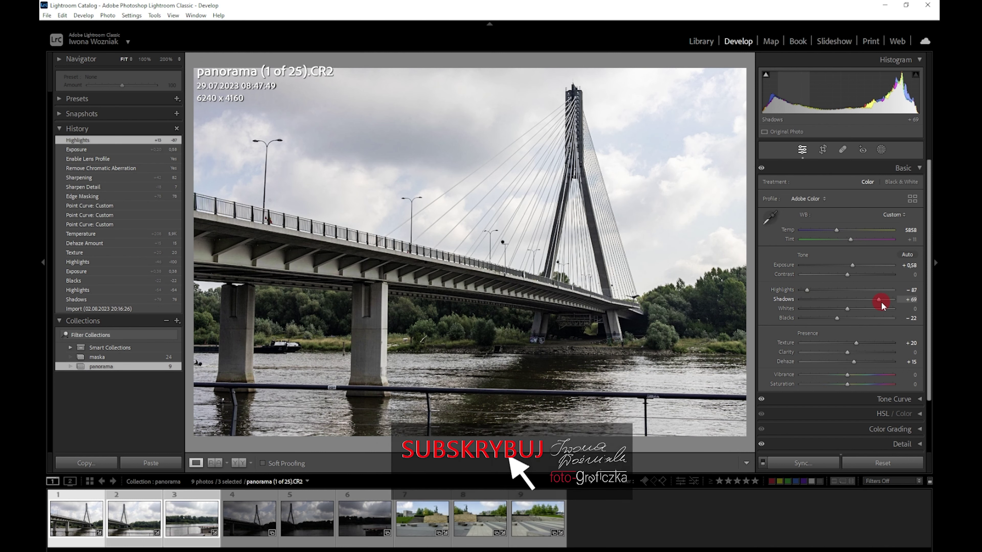
pyautogui.moveTo(880, 301); pyautogui.dragTo(881, 303)
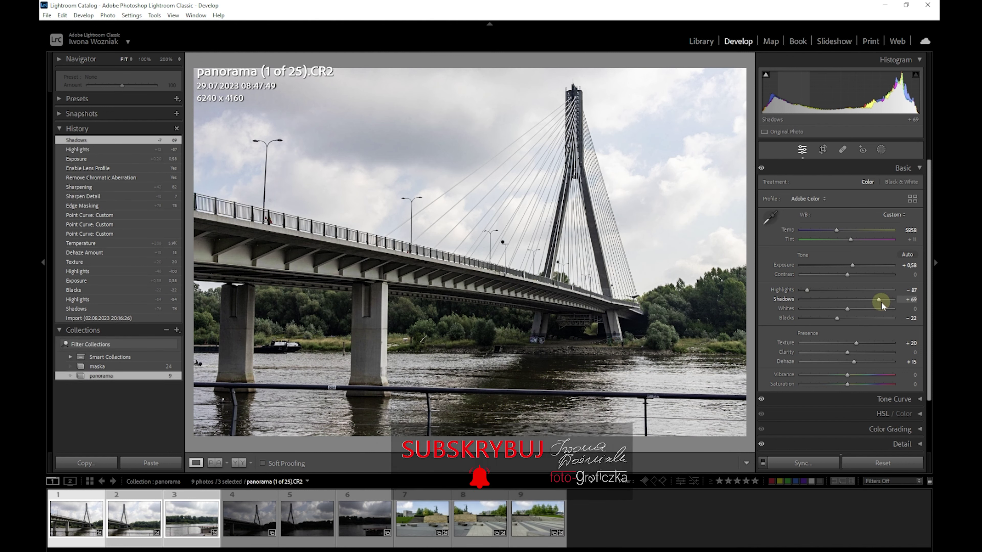
pyautogui.click(807, 466)
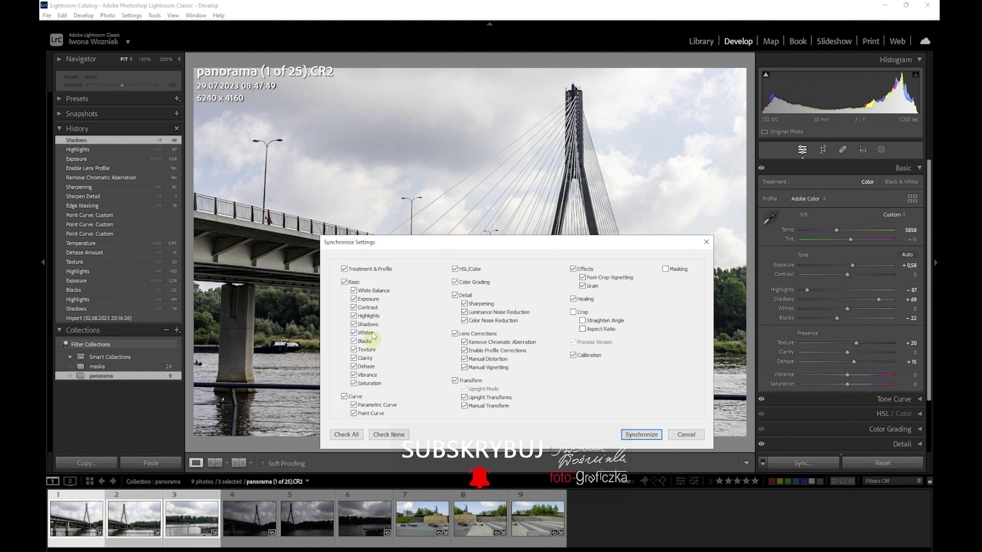
# Confirm the Synchronize Settings dialog with all settings checked for the bridge shots
pyautogui.click(639, 432)
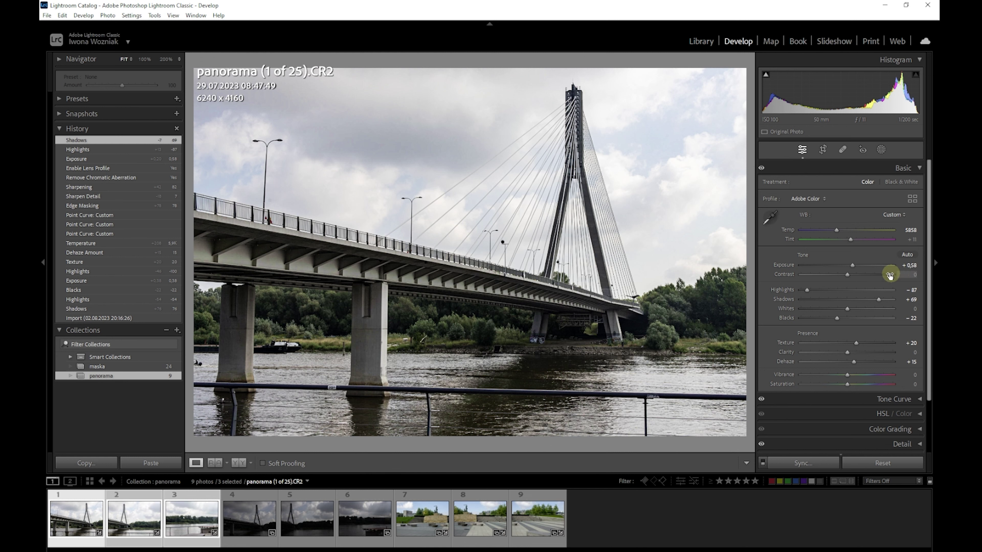
pyautogui.click(852, 266)
# Change the bridge photo to Exposure +0.08, Shadows +78 and Dehaze +19
pyautogui.moveTo(854, 265); pyautogui.dragTo(848, 265)
pyautogui.moveTo(878, 300); pyautogui.dragTo(884, 300)
pyautogui.moveTo(854, 362); pyautogui.dragTo(856, 363)
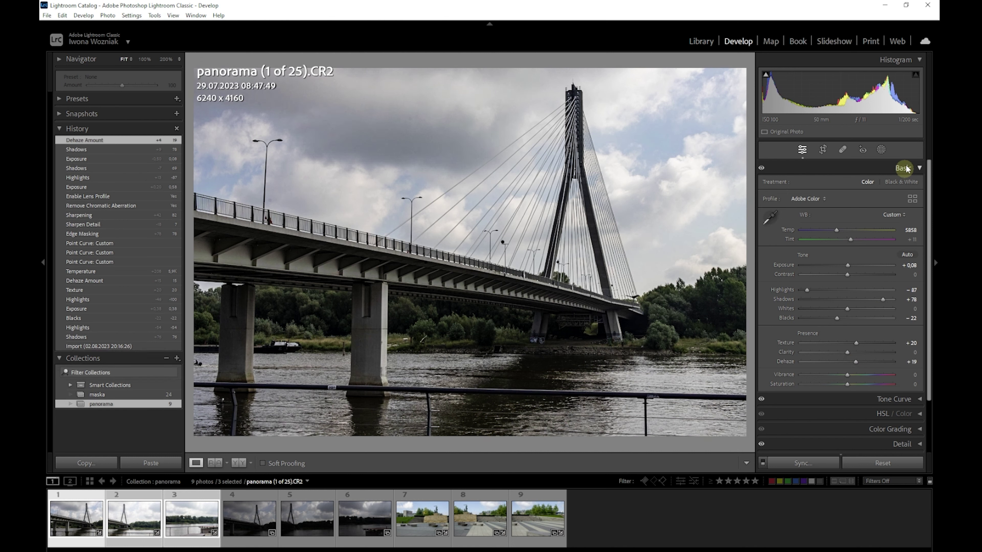
# Add a tone curve point raising input 50 to output 67
pyautogui.click(917, 172)
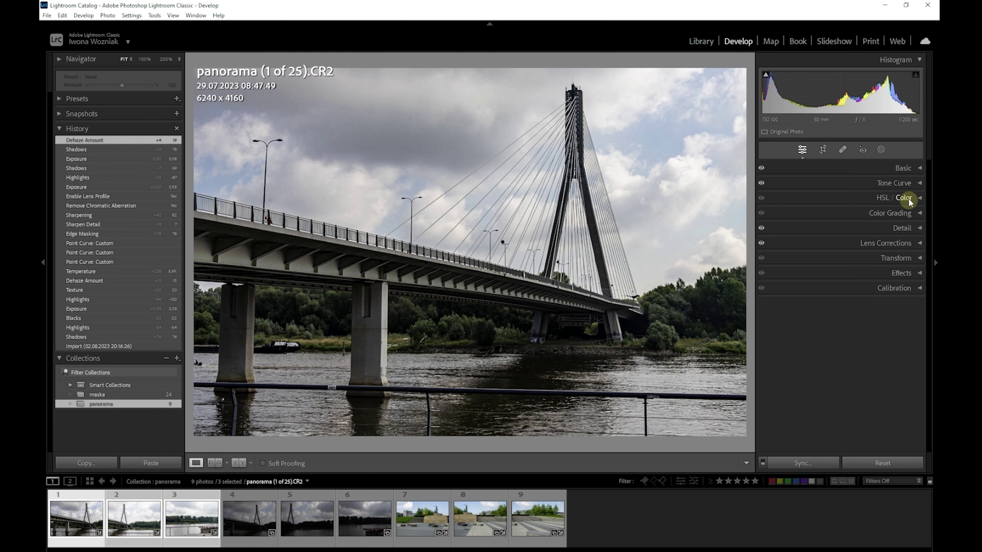
pyautogui.click(920, 188)
pyautogui.moveTo(818, 284)
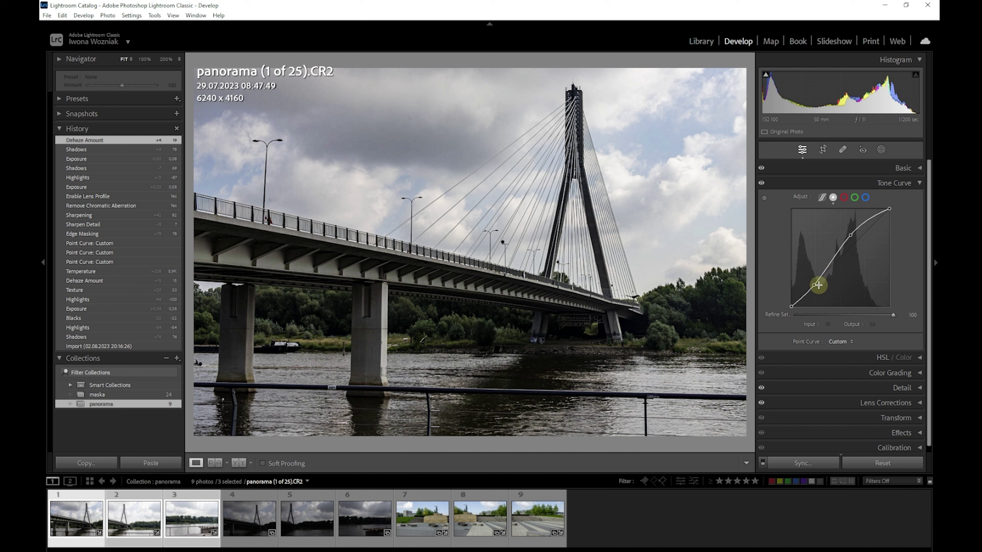
pyautogui.moveTo(815, 285); pyautogui.dragTo(811, 281)
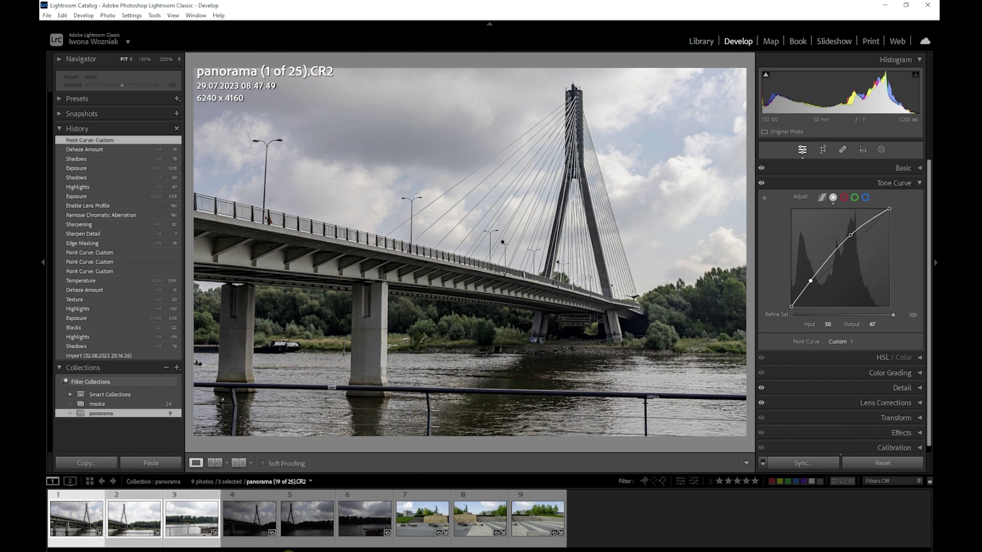
# Synchronize the updated exposure, shadows, dehaze and tone curve settings to the other bridge shots
pyautogui.click(803, 463)
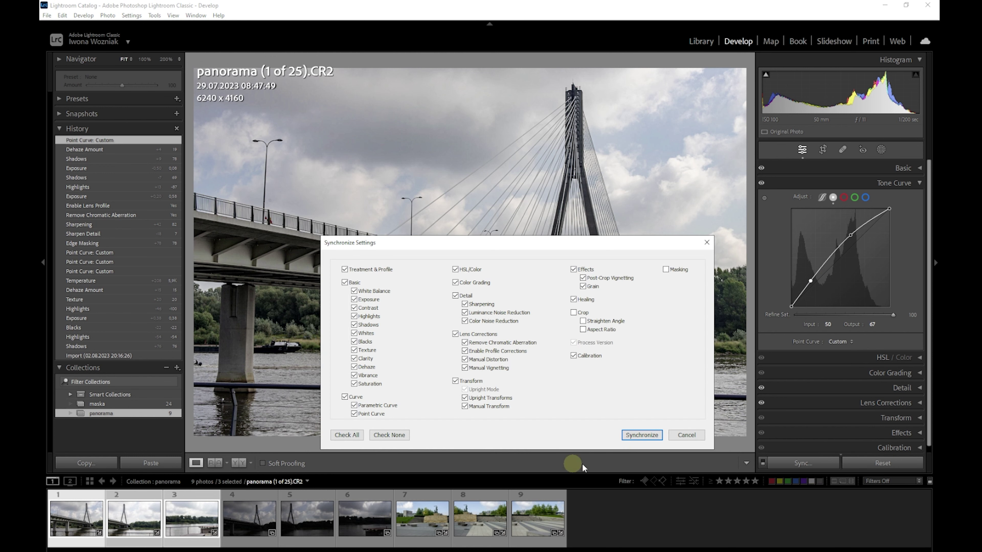
pyautogui.click(643, 435)
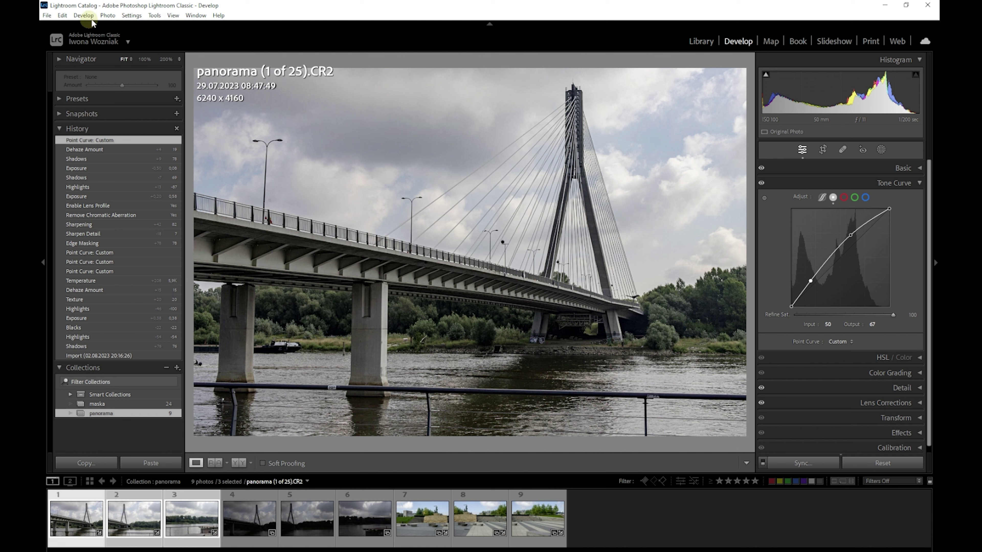
# Open the Panorama Merge preview for the three bridge shots from the photo's context menu
pyautogui.click(108, 16)
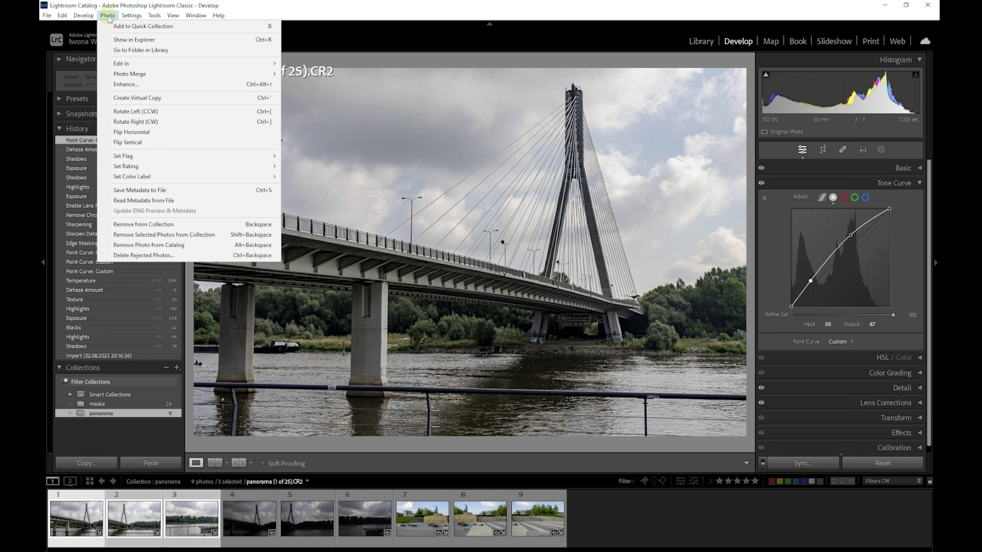
pyautogui.moveTo(130, 73)
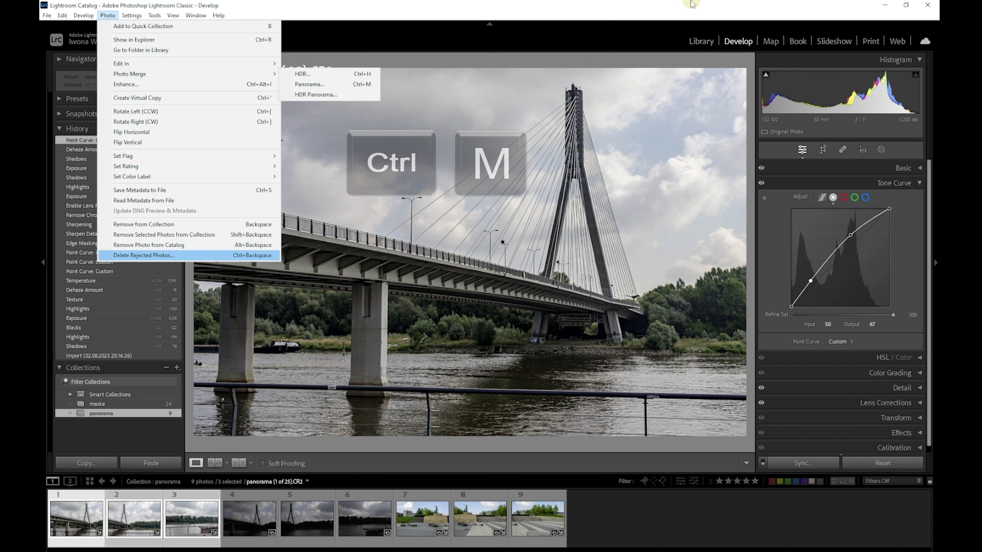
pyautogui.click(515, 248)
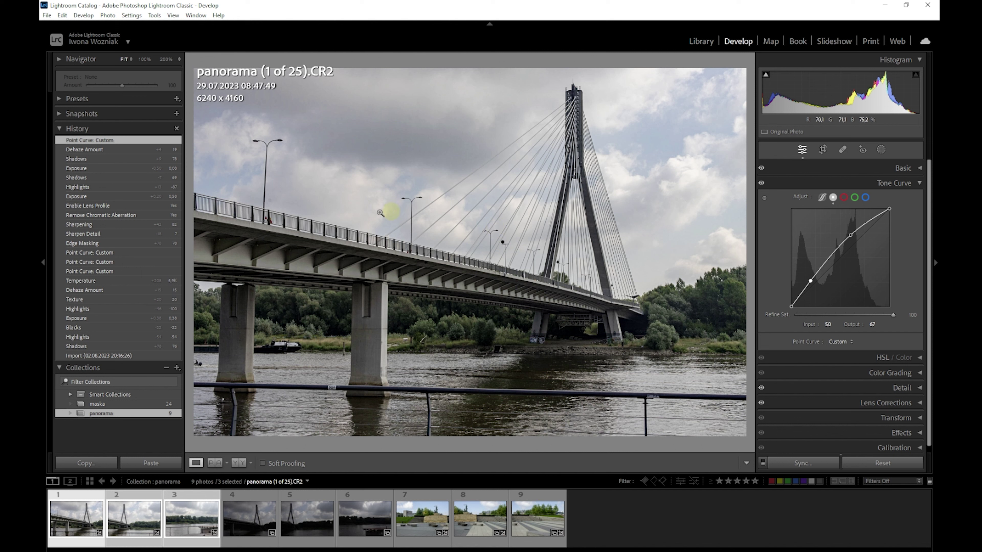
pyautogui.rightClick(449, 206)
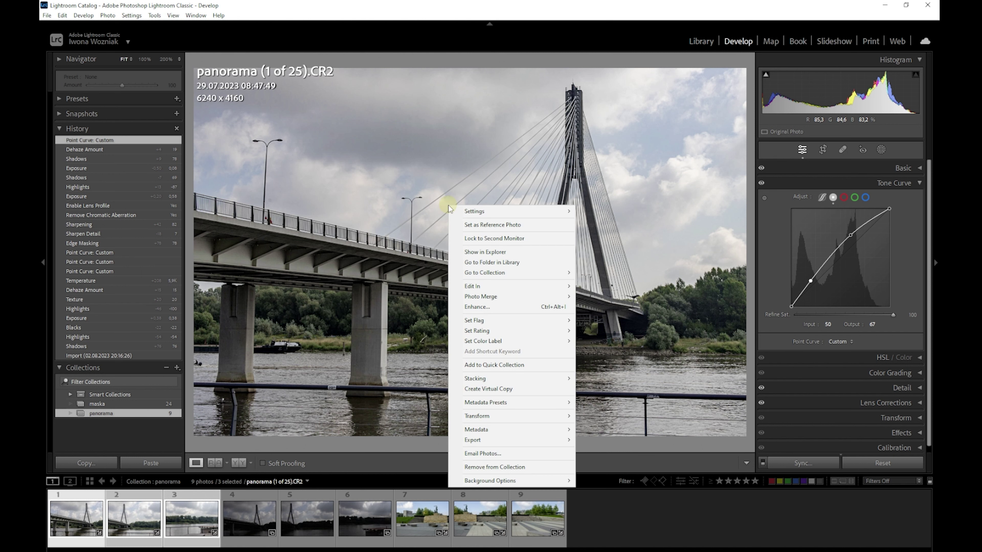
pyautogui.moveTo(481, 297)
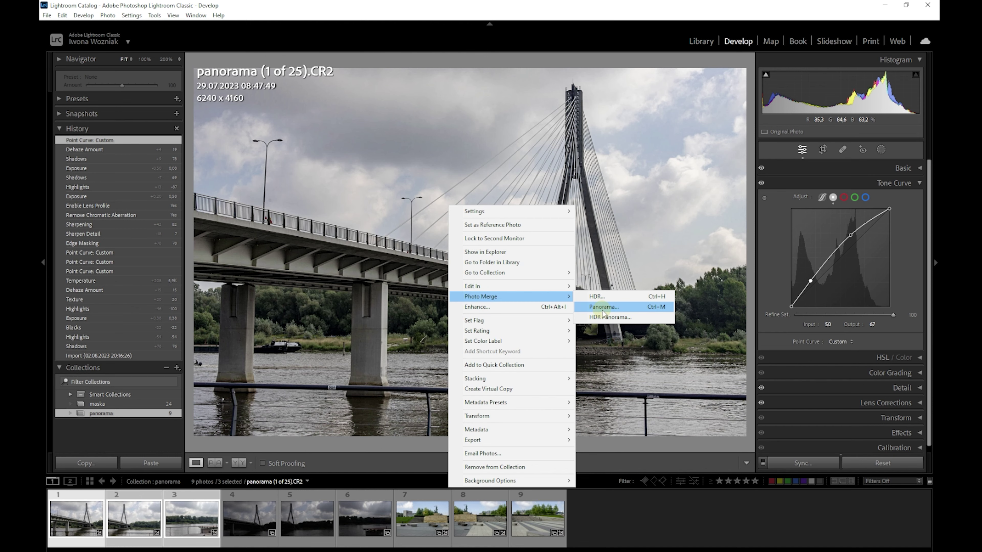
pyautogui.click(602, 309)
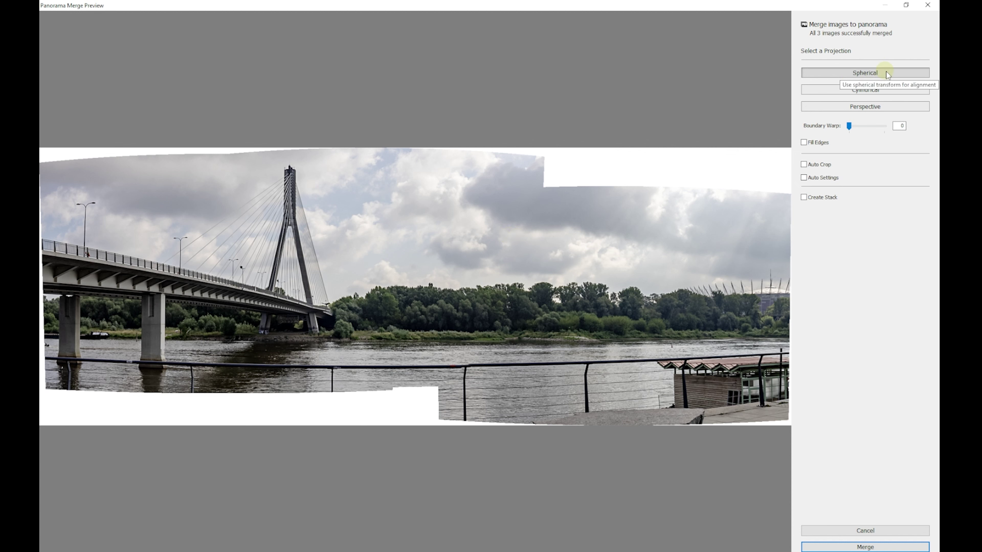
# Compare Cylindrical and Perspective projections, then choose Spherical for the bridge panorama
pyautogui.click(862, 93)
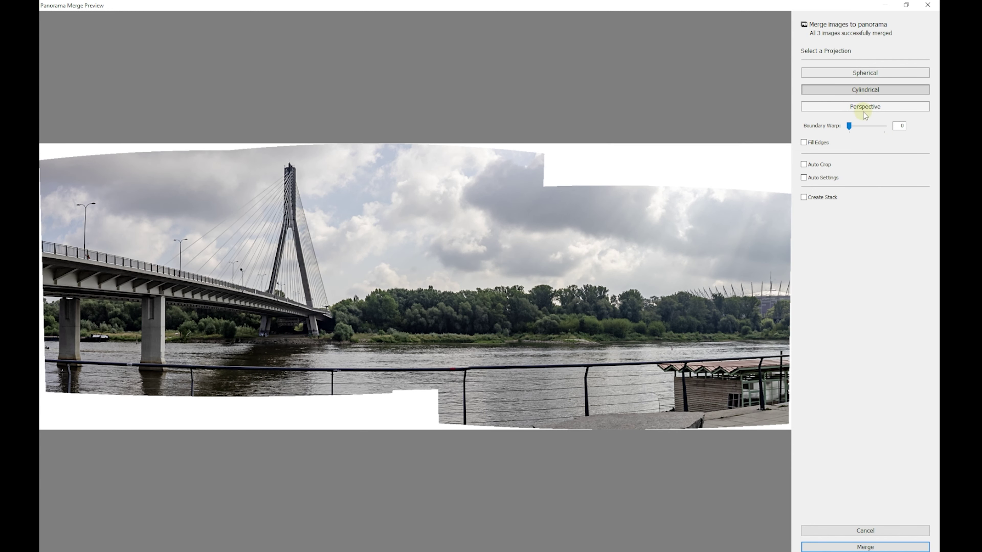
pyautogui.click(861, 107)
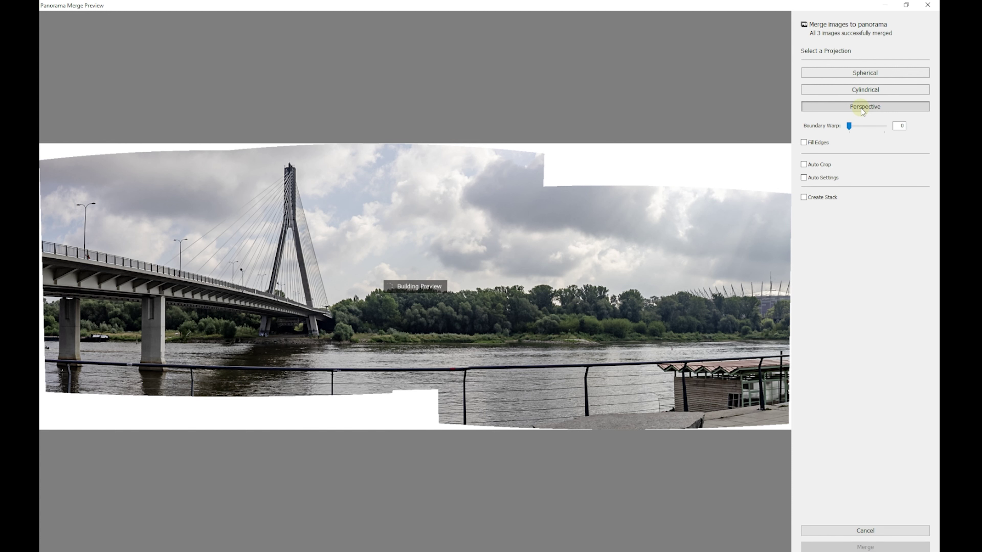
pyautogui.click(860, 73)
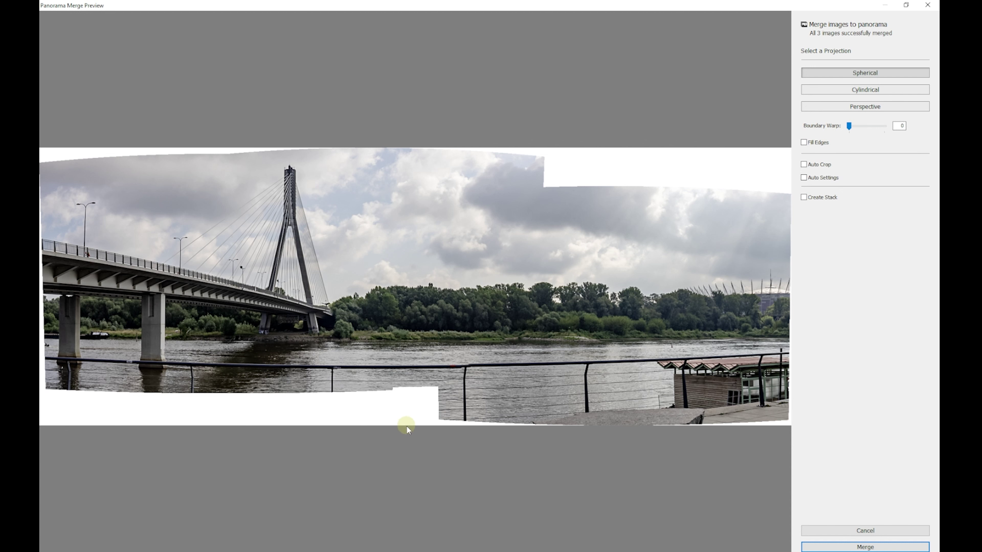
pyautogui.click(849, 129)
pyautogui.moveTo(870, 129); pyautogui.dragTo(878, 126)
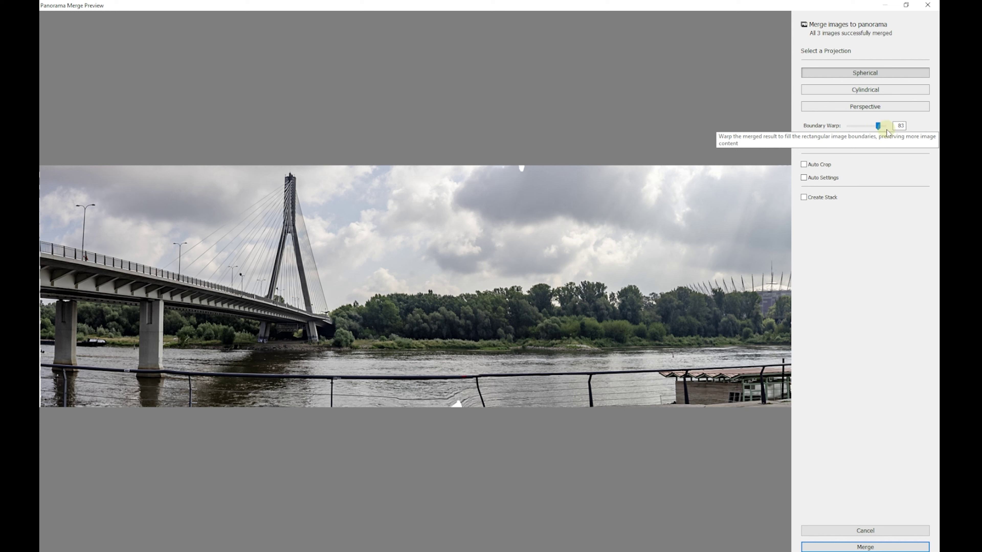
pyautogui.moveTo(884, 127); pyautogui.dragTo(887, 127)
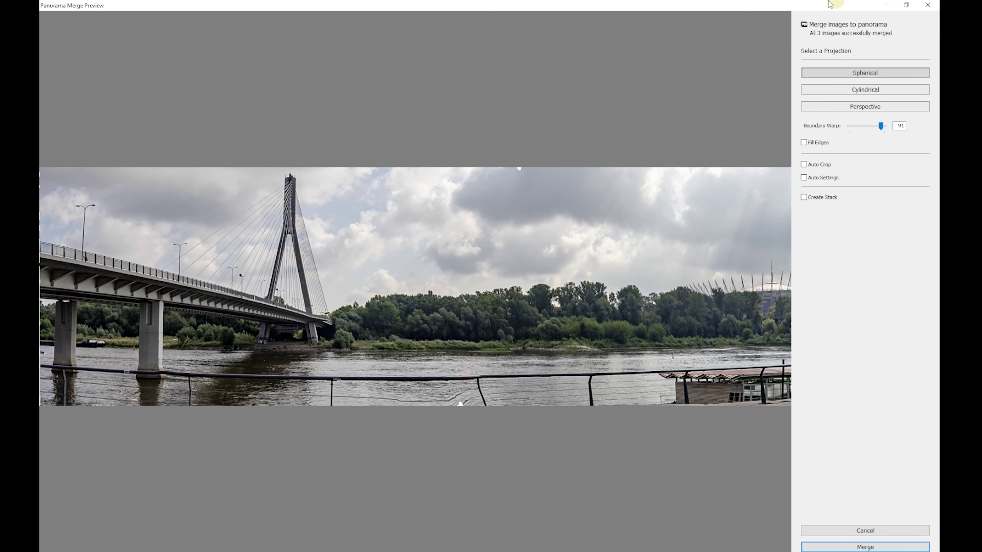
pyautogui.moveTo(882, 125); pyautogui.dragTo(831, 131)
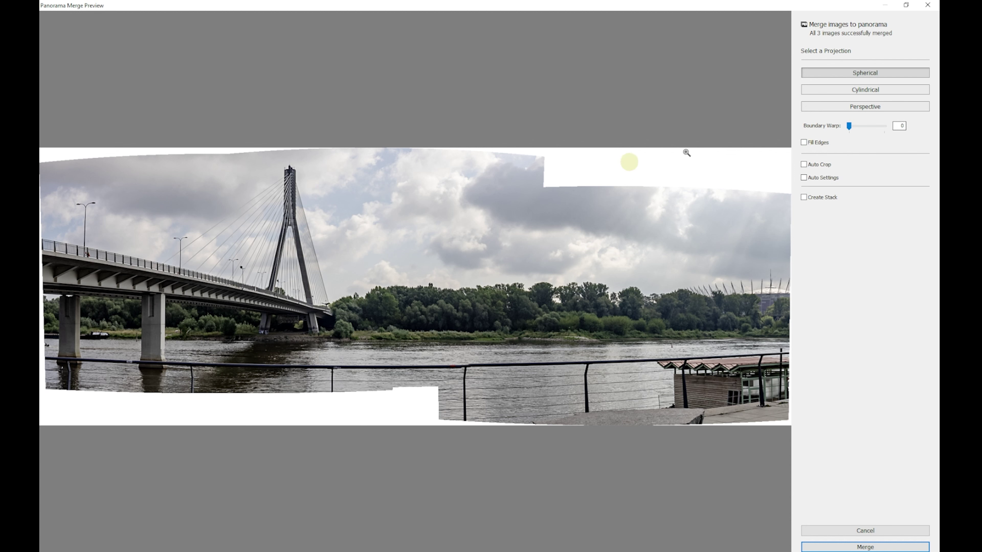
pyautogui.click(804, 143)
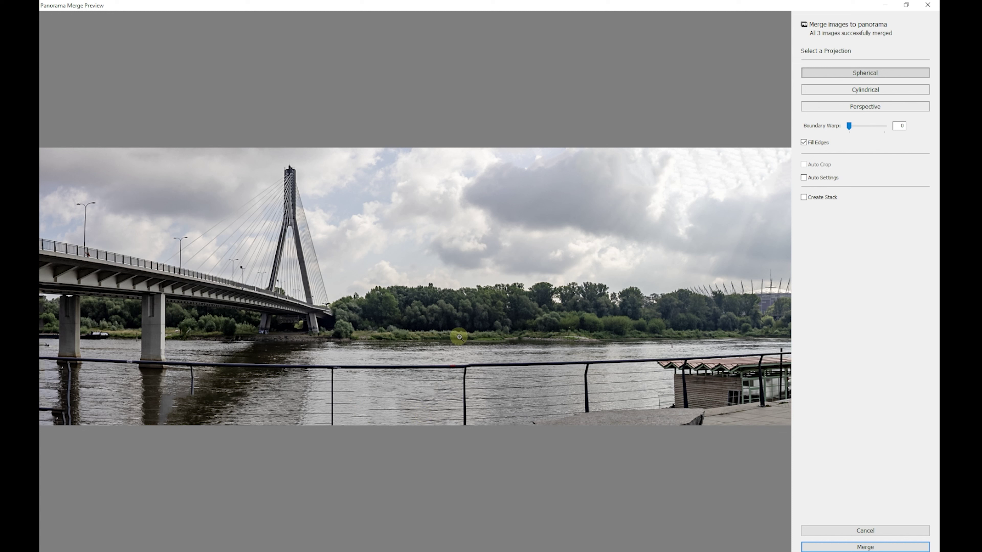
# Compare Fill Edges and Auto Crop, keep only Fill Edges, and merge the bridge panorama
pyautogui.click(805, 143)
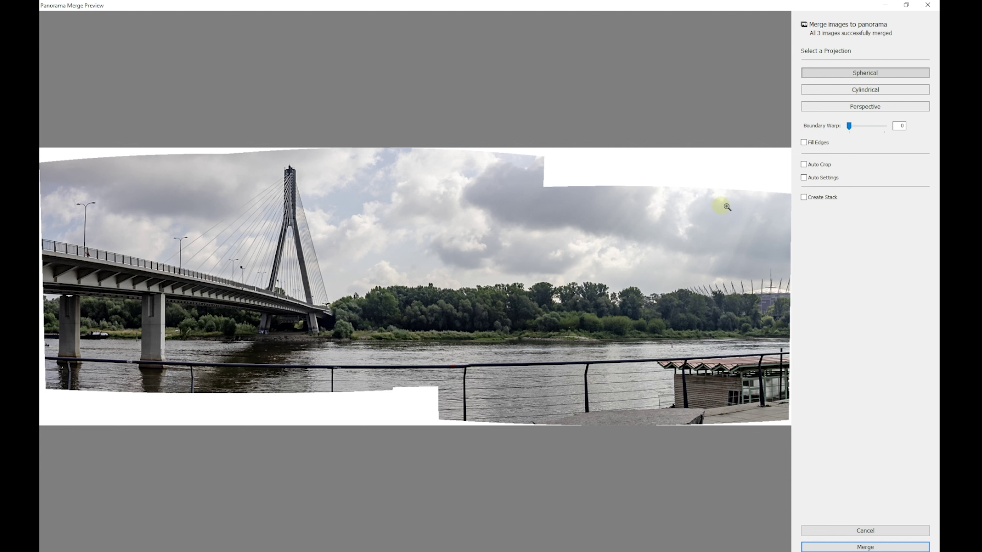
pyautogui.click(804, 164)
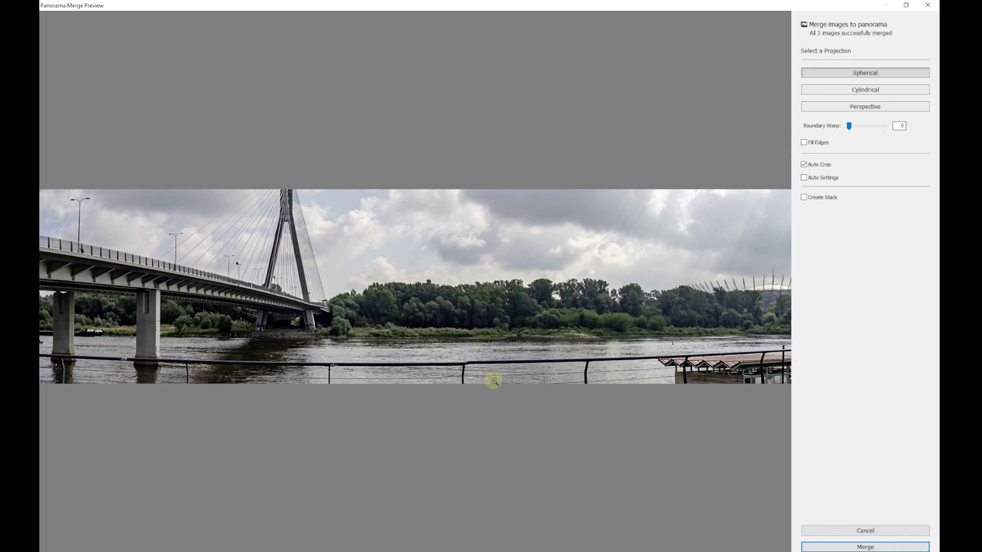
pyautogui.click(805, 164)
pyautogui.click(805, 143)
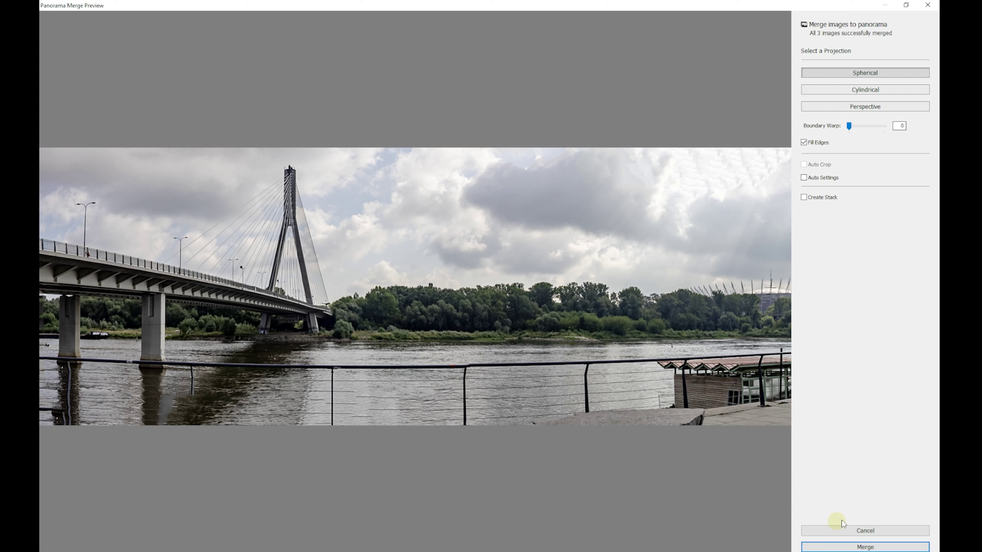
pyautogui.click(874, 548)
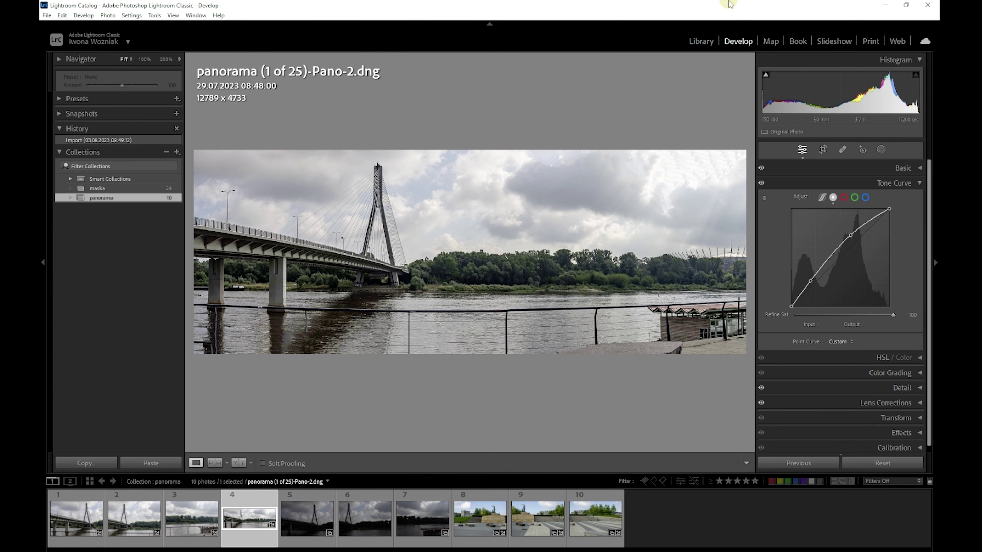
# Preview the merged bridge panorama full screen, then bring up its context menu in Develop
pyautogui.press('f')
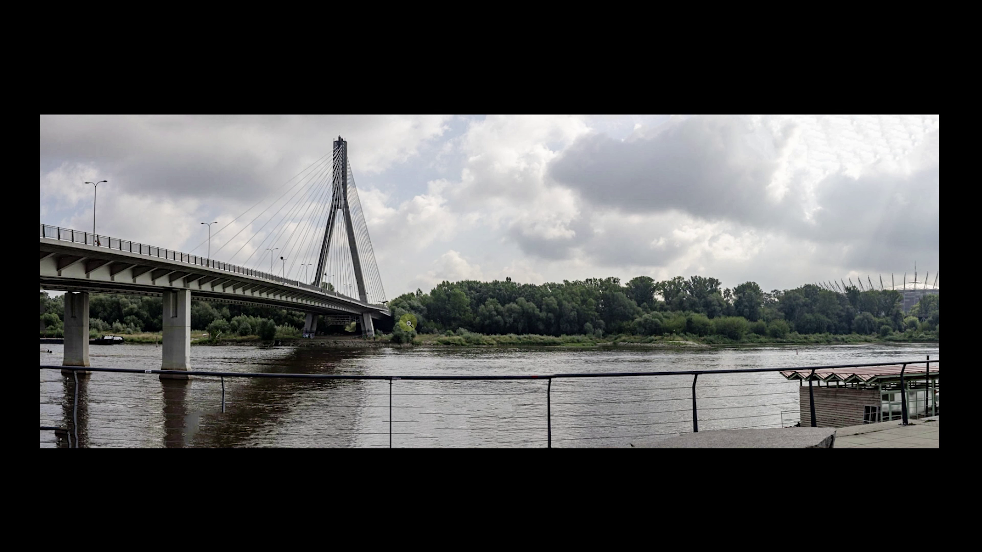
pyautogui.press('f')
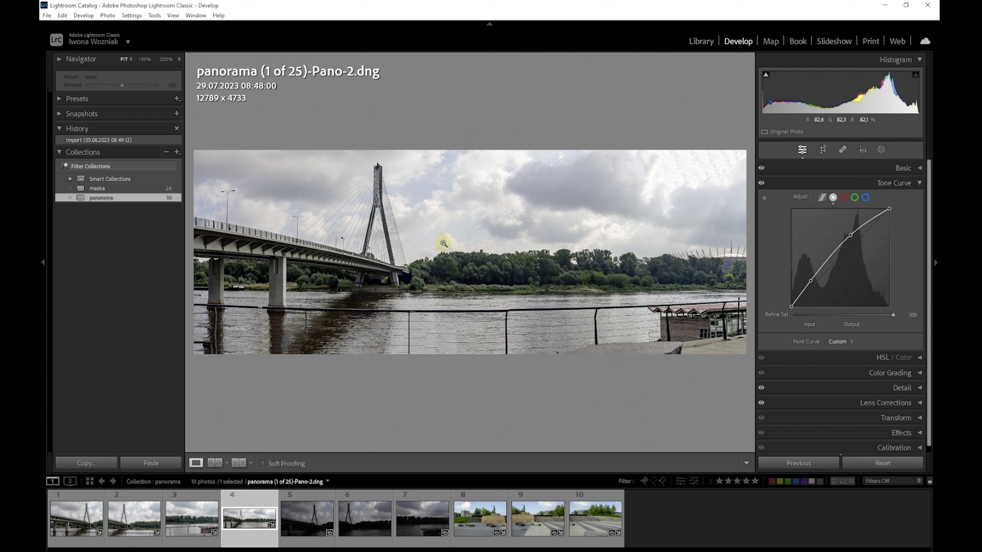
pyautogui.rightClick(444, 244)
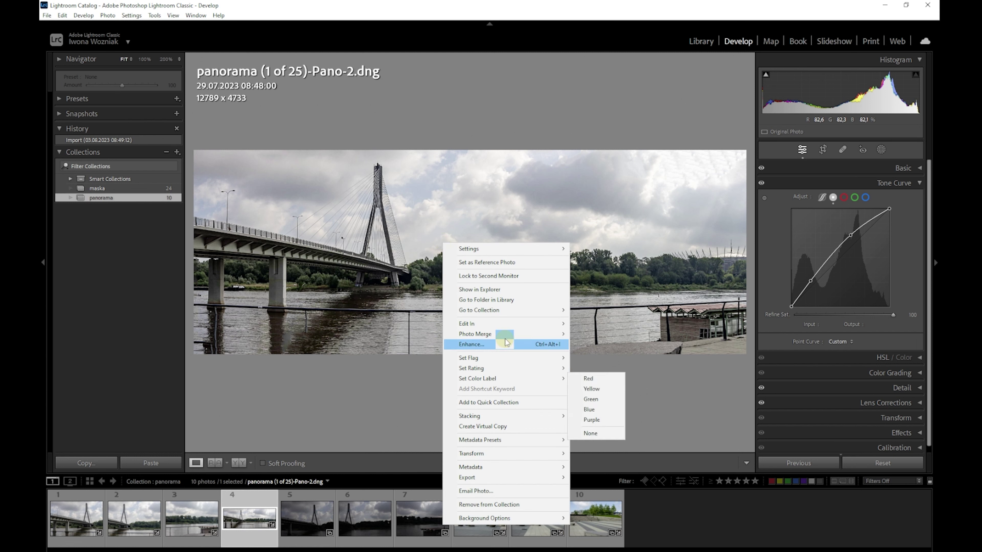
pyautogui.moveTo(506, 324)
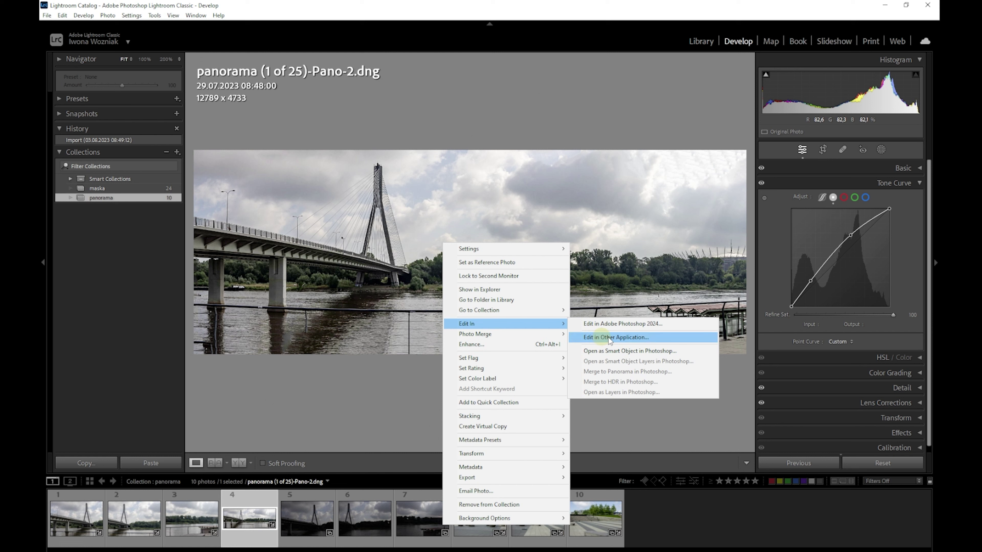
# Send the bridge panorama to Photoshop 2024 as panorama (1 of 25)-Pano-2-Edit.tif, then close it
pyautogui.click(628, 327)
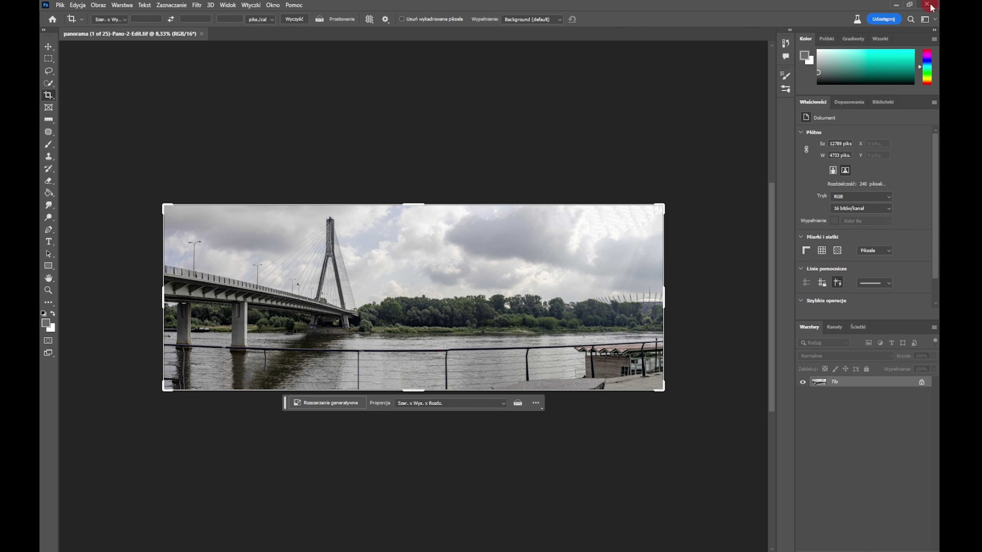
pyautogui.click(528, 326)
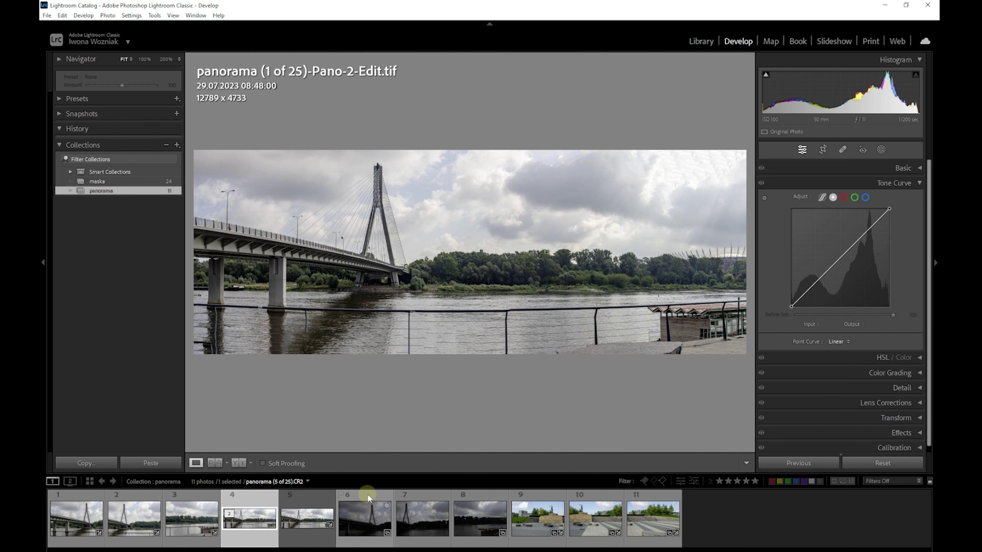
# Open a Panorama merge preview of darker bridge photos 6 to 8 with Auto Settings on
pyautogui.click(368, 498)
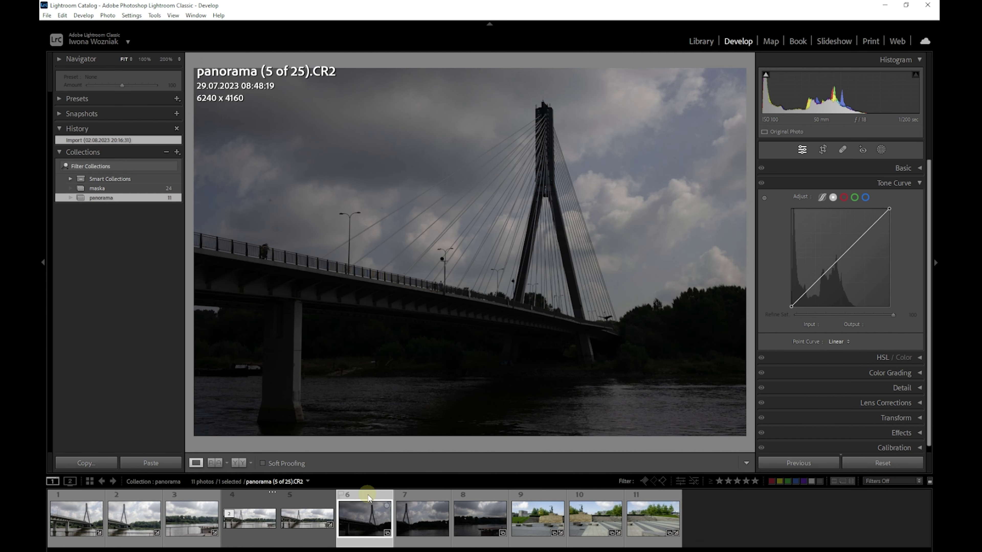
pyautogui.keyDown('shift'); pyautogui.click(487, 502); pyautogui.keyUp('shift')
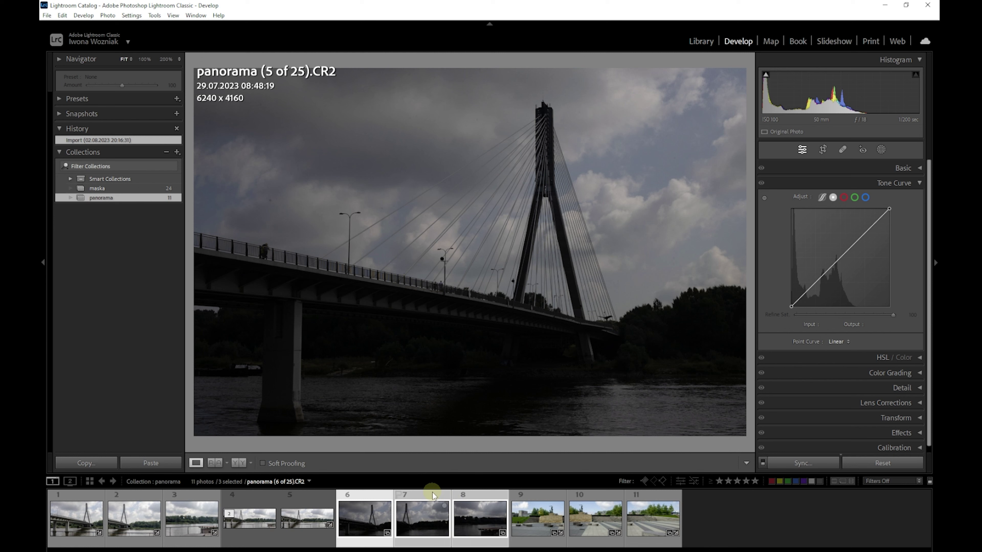
pyautogui.rightClick(421, 496)
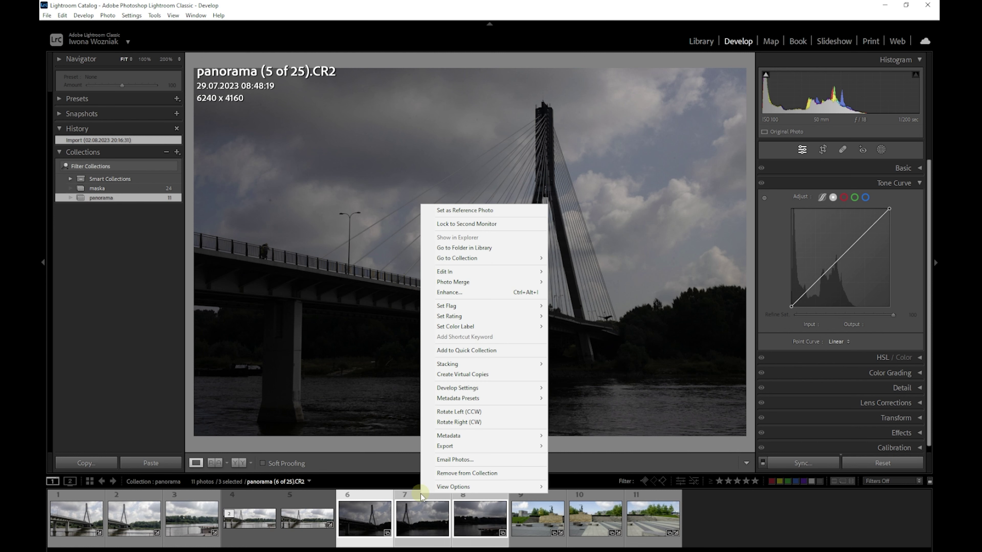
pyautogui.moveTo(483, 281)
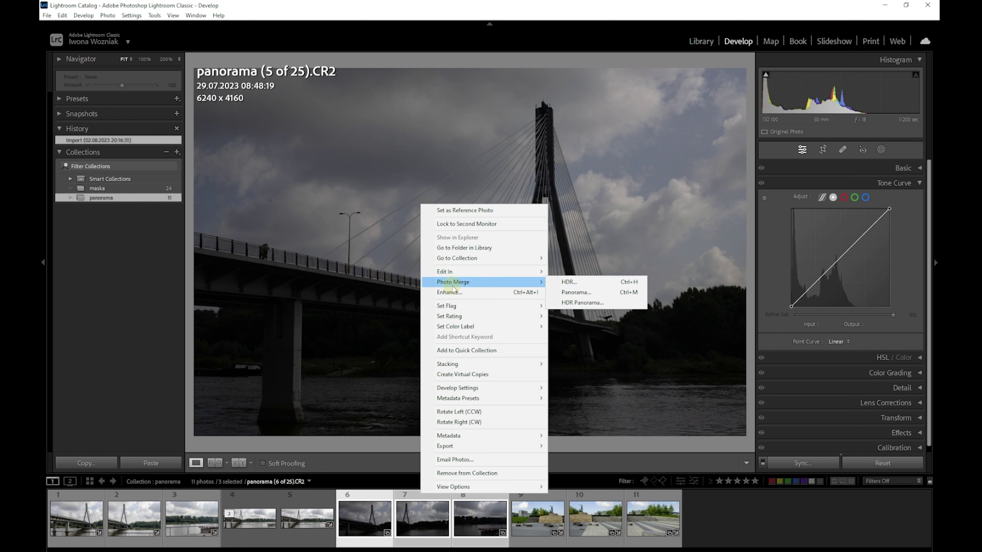
pyautogui.click(578, 297)
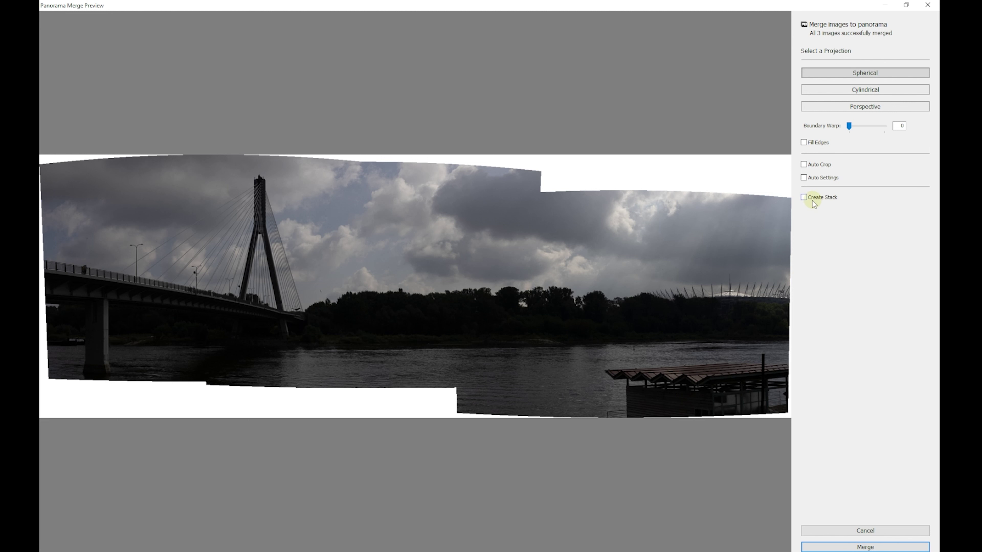
pyautogui.click(804, 177)
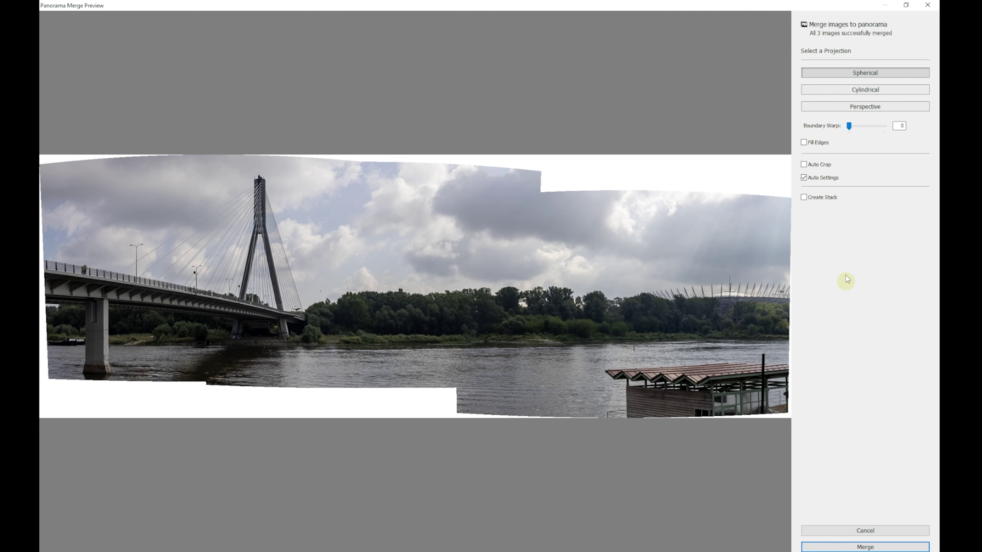
# Keep Auto Settings checked and switch the bridge merge preview to Cylindrical projection
pyautogui.click(849, 126)
pyautogui.click(888, 90)
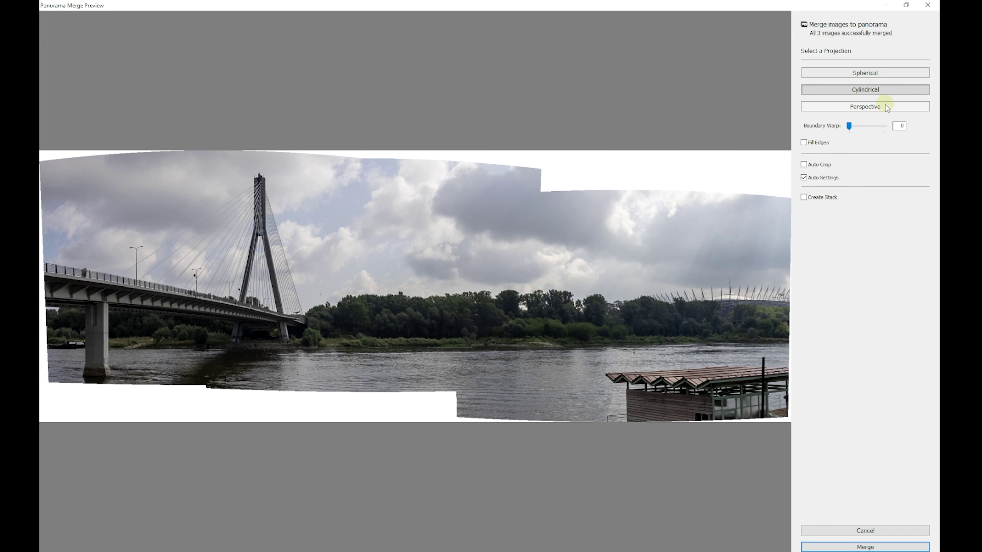
# After testing Perspective and Boundary Warp 100, keep Cylindrical at warp 0 with Fill Edges on
pyautogui.click(884, 108)
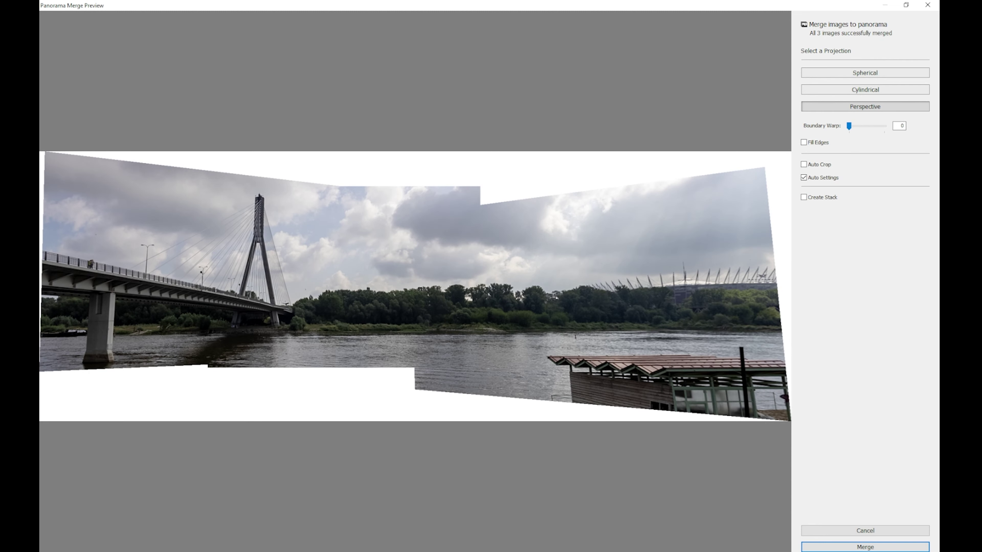
pyautogui.click(876, 91)
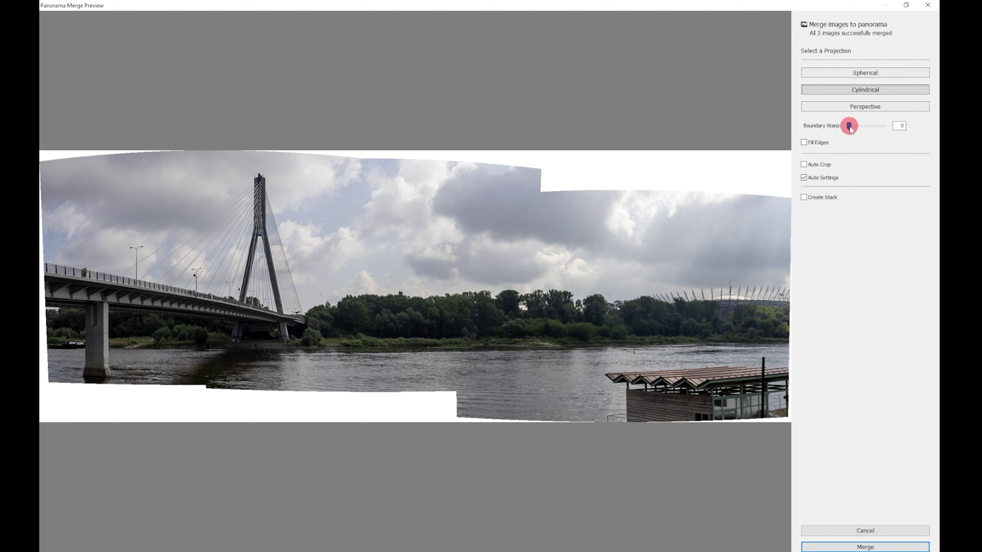
pyautogui.moveTo(850, 126); pyautogui.dragTo(885, 126)
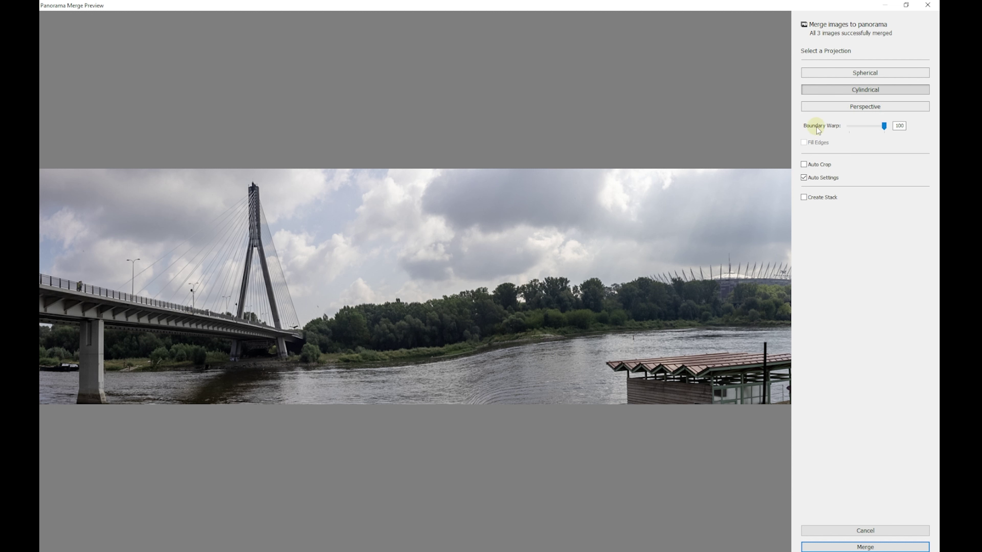
pyautogui.moveTo(885, 126); pyautogui.dragTo(849, 126)
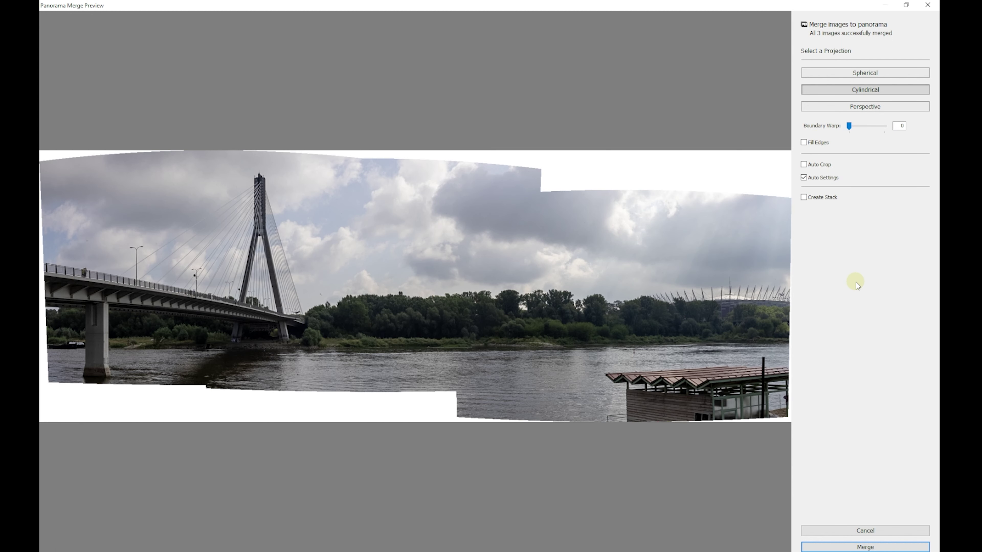
pyautogui.click(804, 143)
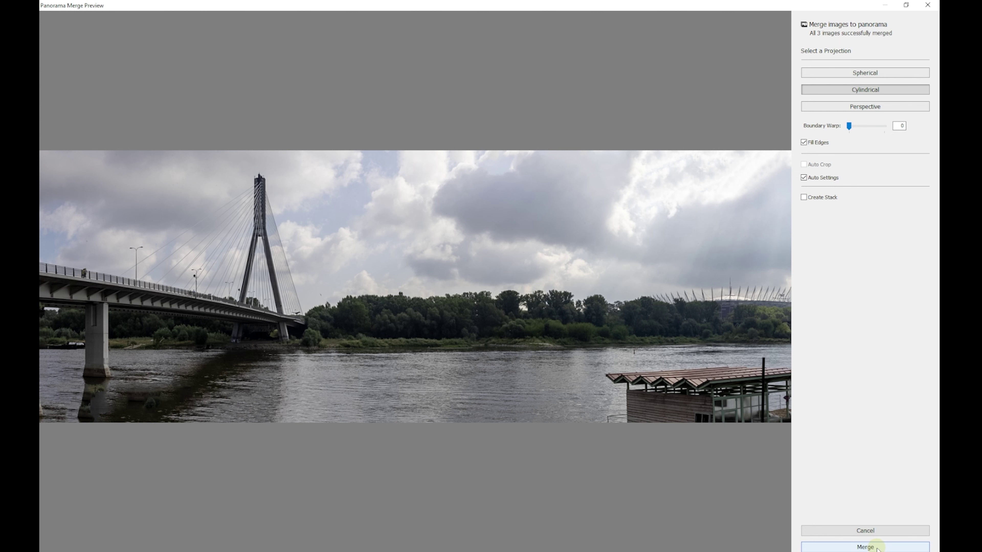
# Merge into (5 of 25)-Pano.dng, raise a midtone point on the Tone Curve, and add a Sky mask
pyautogui.click(865, 547)
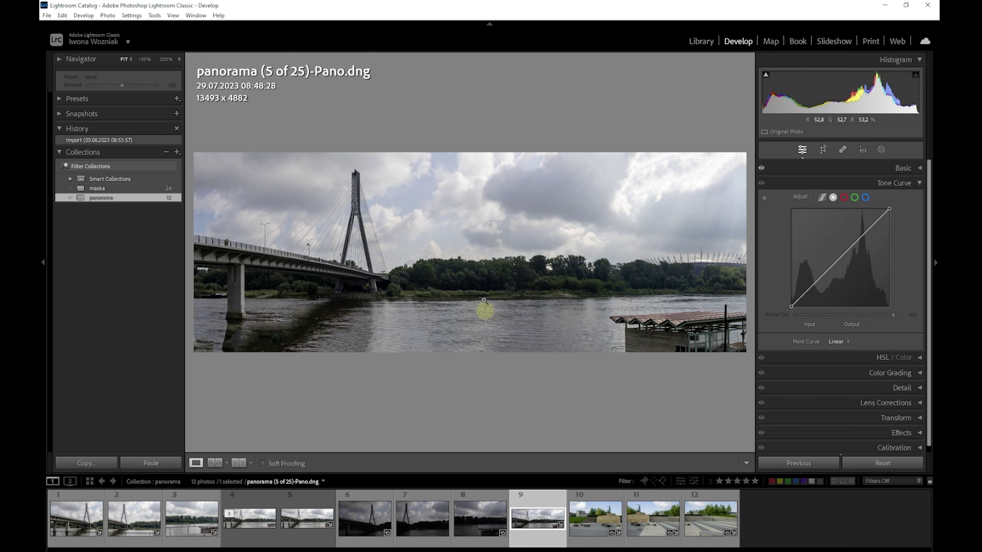
pyautogui.moveTo(838, 260); pyautogui.dragTo(836, 253)
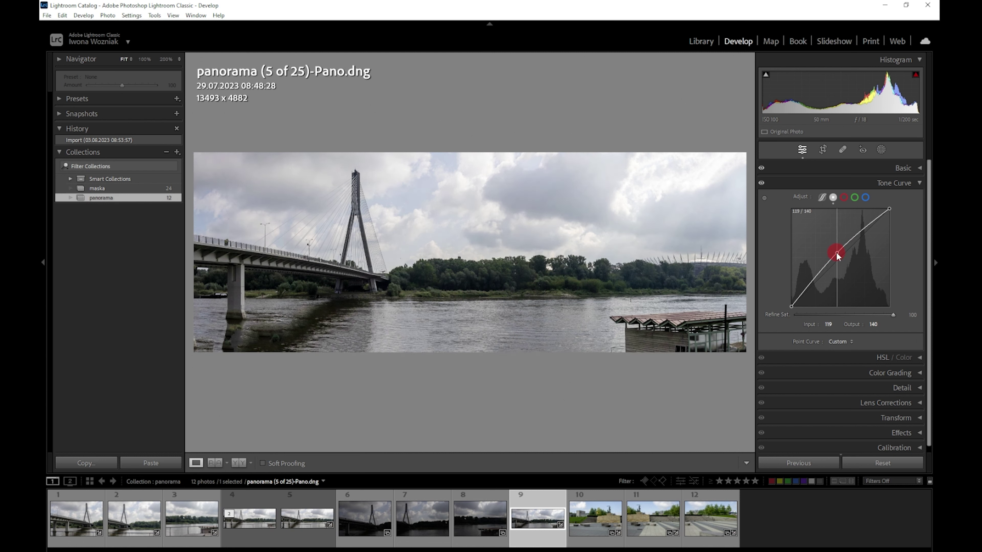
pyautogui.click(881, 149)
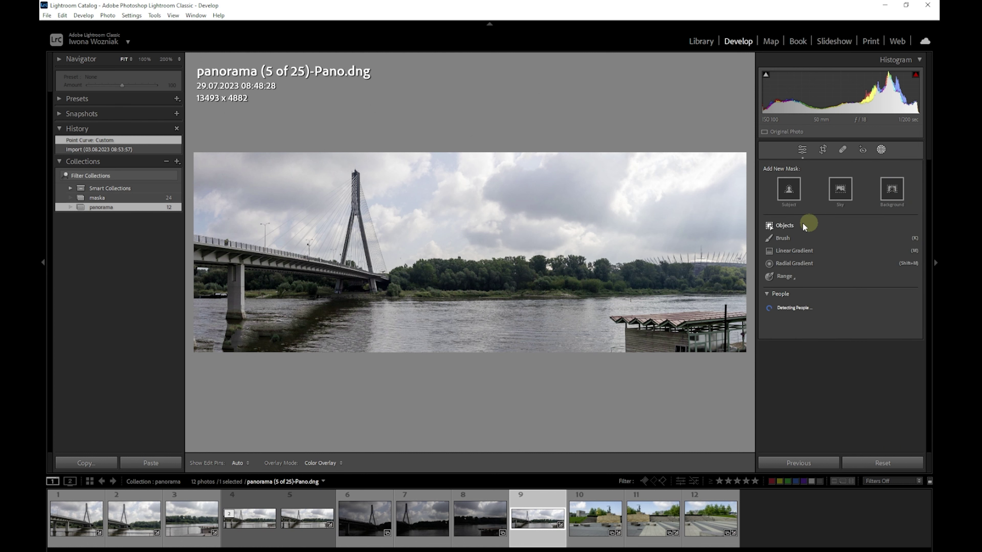
pyautogui.click(848, 197)
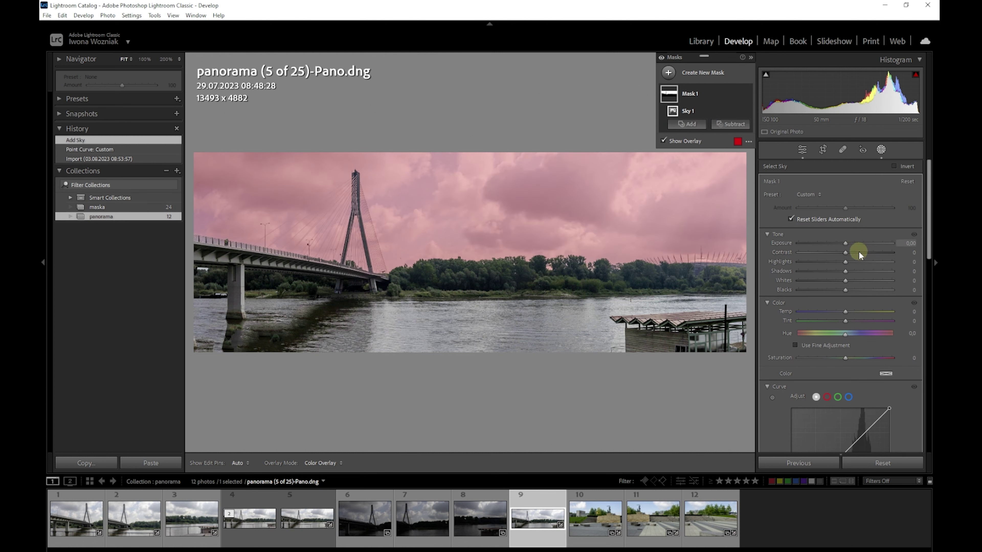
# Lower the sky mask's Exposure to -1.16 to darken the clouds
pyautogui.moveTo(846, 242); pyautogui.dragTo(833, 243)
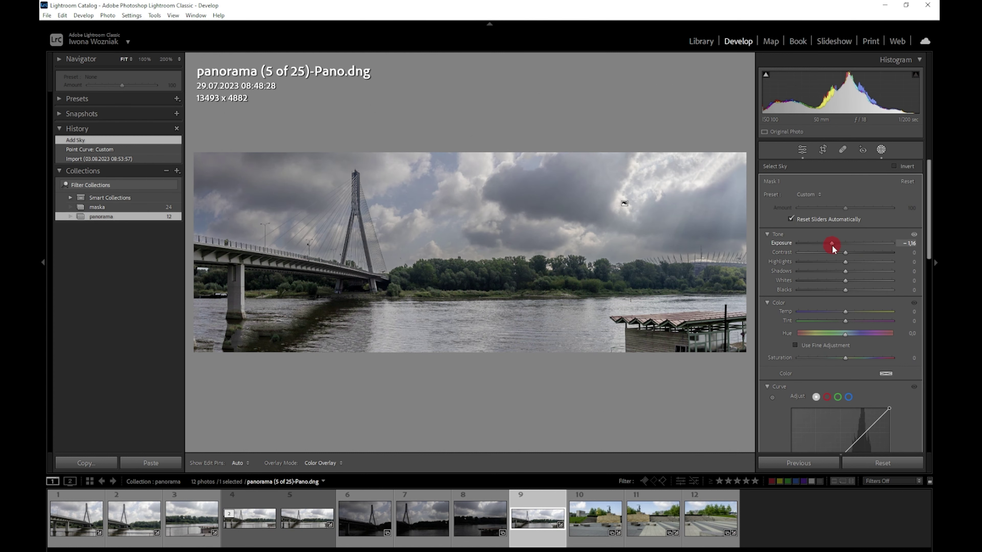
pyautogui.moveTo(833, 248); pyautogui.dragTo(832, 247)
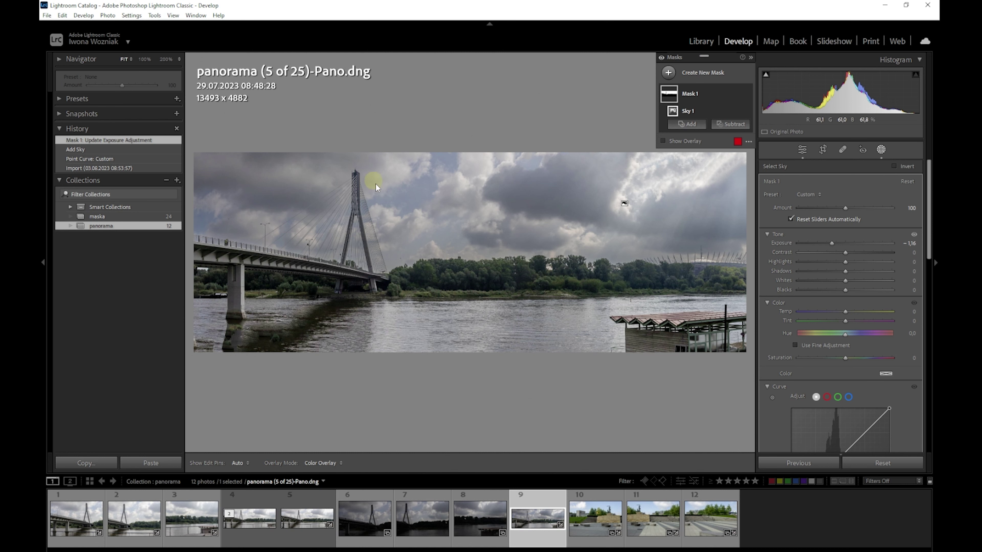
# Select Mermaid-statue photos 10 to 12 and start a Panorama merge with Ctrl+M
pyautogui.click(600, 544)
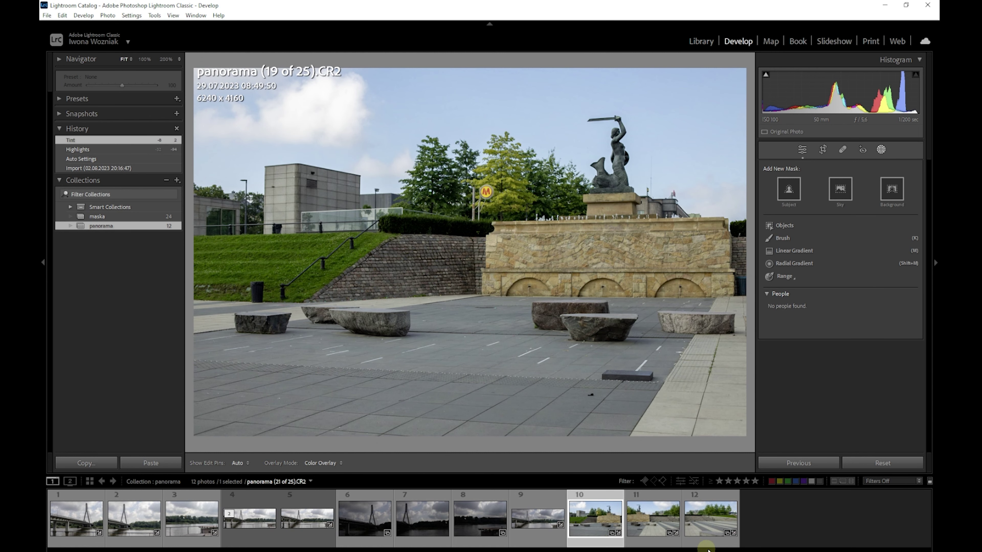
pyautogui.keyDown('shift'); pyautogui.click(716, 546); pyautogui.keyUp('shift')
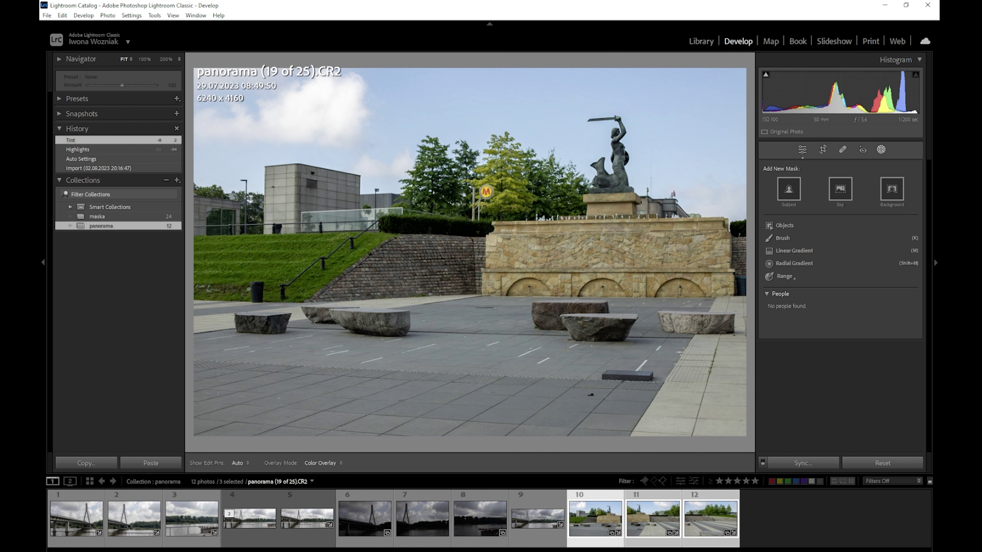
pyautogui.press('ctrl')
pyautogui.press('ctrl')
pyautogui.hotkey('ctrl', 'm')
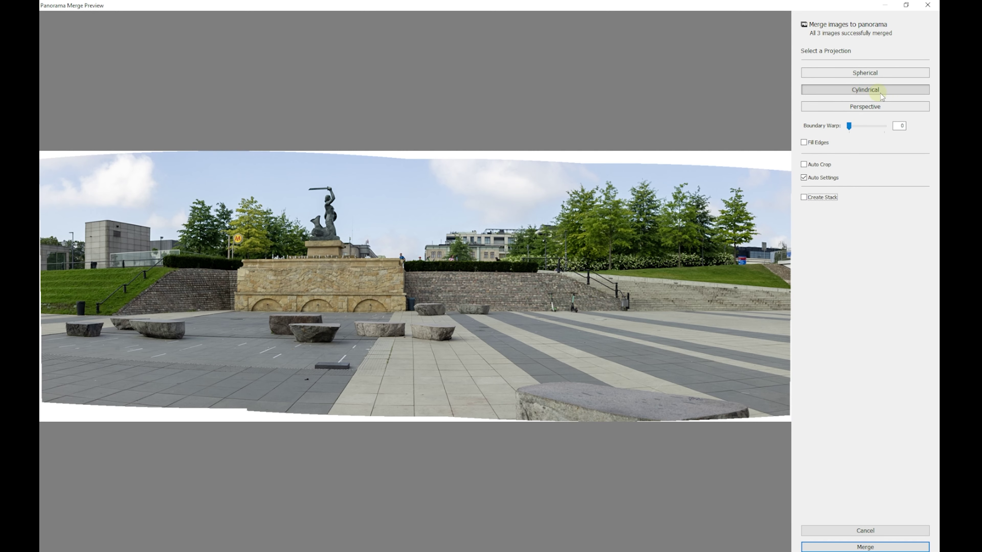
# Switch the plaza preview to Perspective, test Boundary Warp at 100, then reset it to 0
pyautogui.click(869, 108)
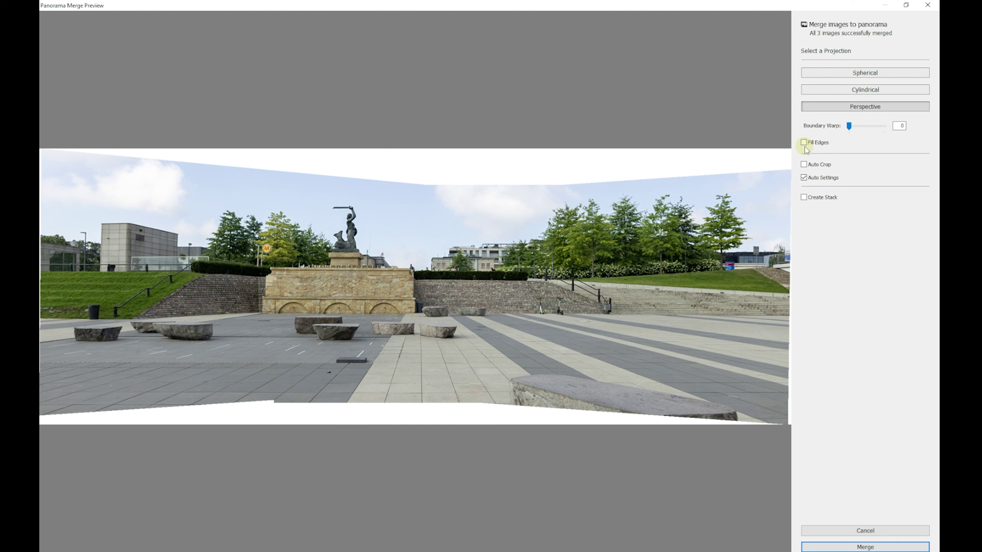
pyautogui.click(849, 127)
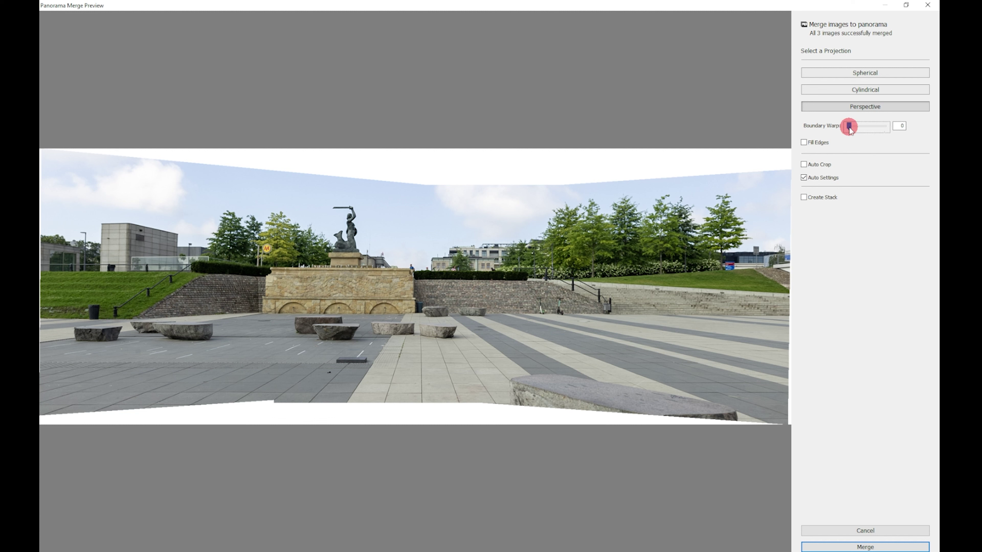
pyautogui.moveTo(849, 127); pyautogui.dragTo(891, 127)
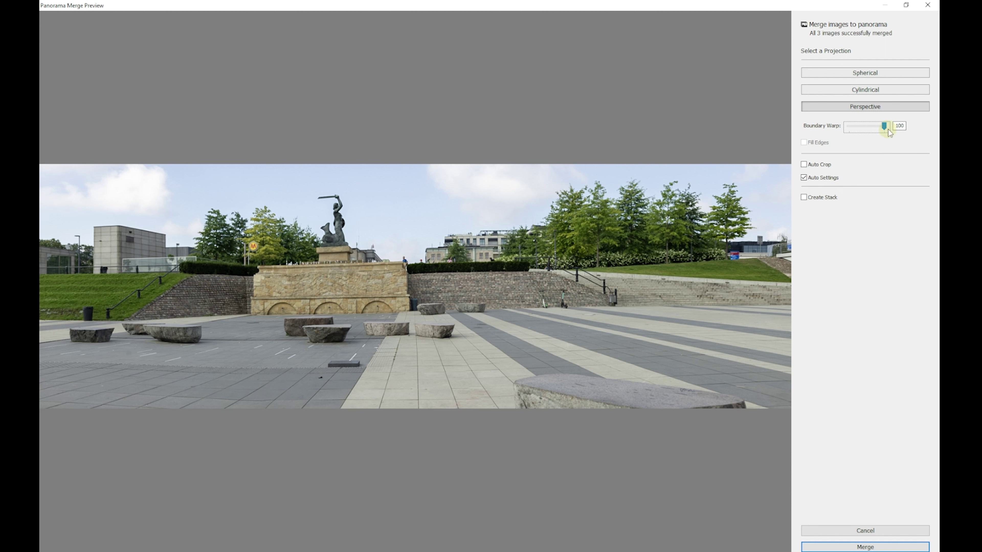
pyautogui.moveTo(885, 129); pyautogui.dragTo(827, 127)
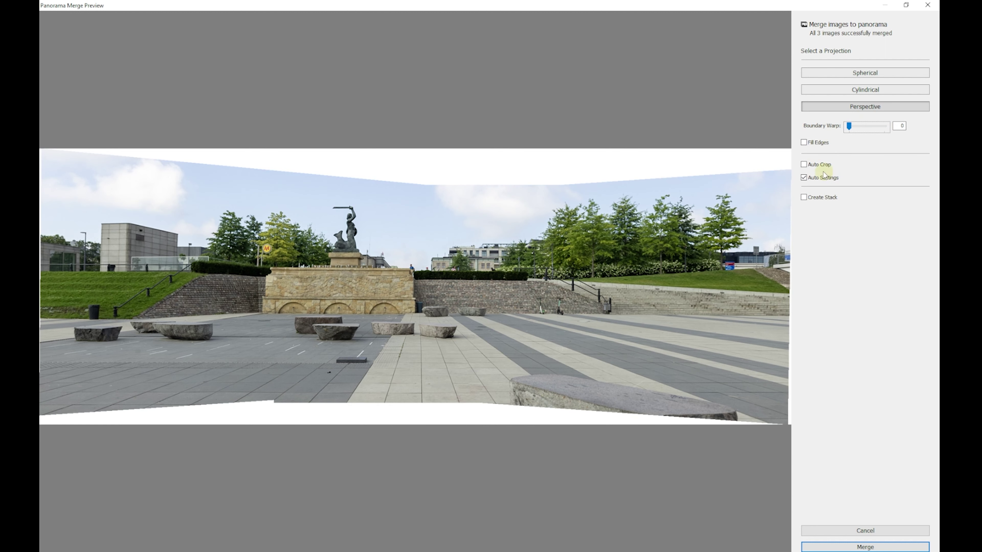
# Turn on Fill Edges and merge into panorama (19 of 25)-Pano-2.dng, 14352 x 5280
pyautogui.click(803, 143)
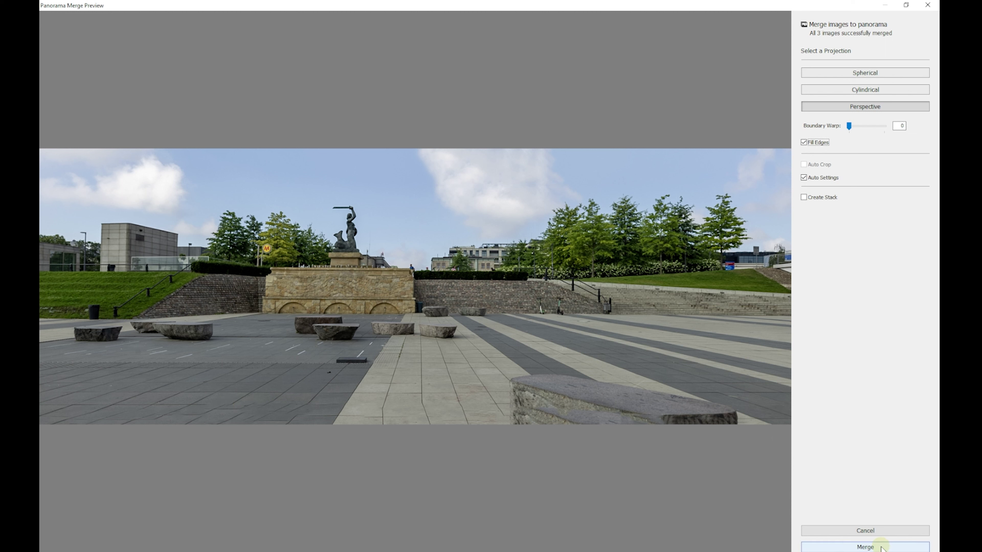
pyautogui.click(865, 547)
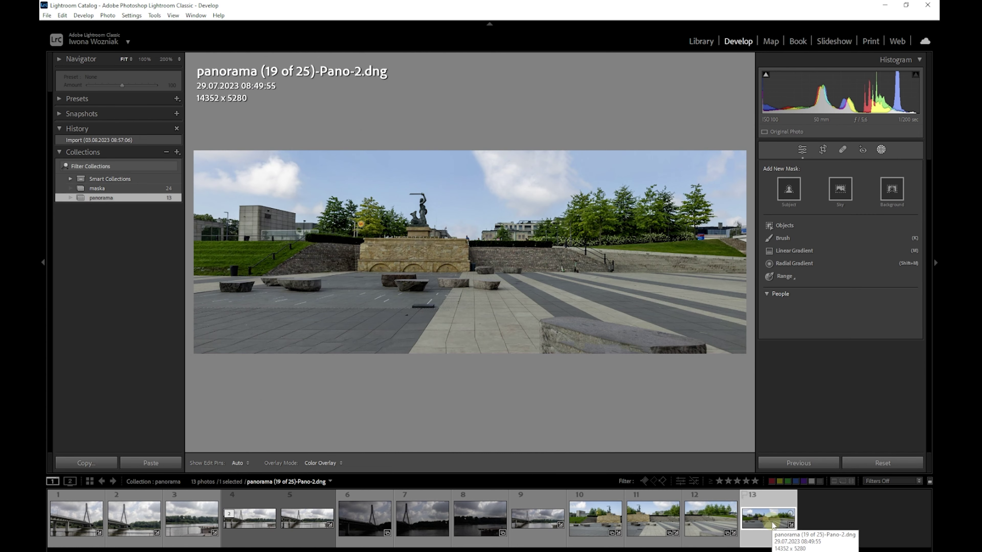
# Check the merged panorama full screen, then send it to Photoshop 2024 for editing
pyautogui.press('f')
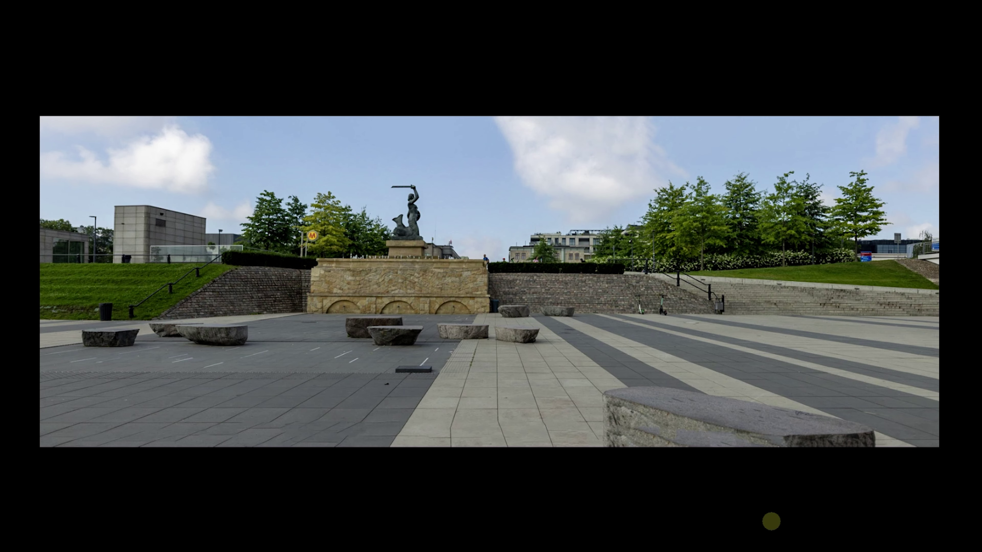
pyautogui.press('f')
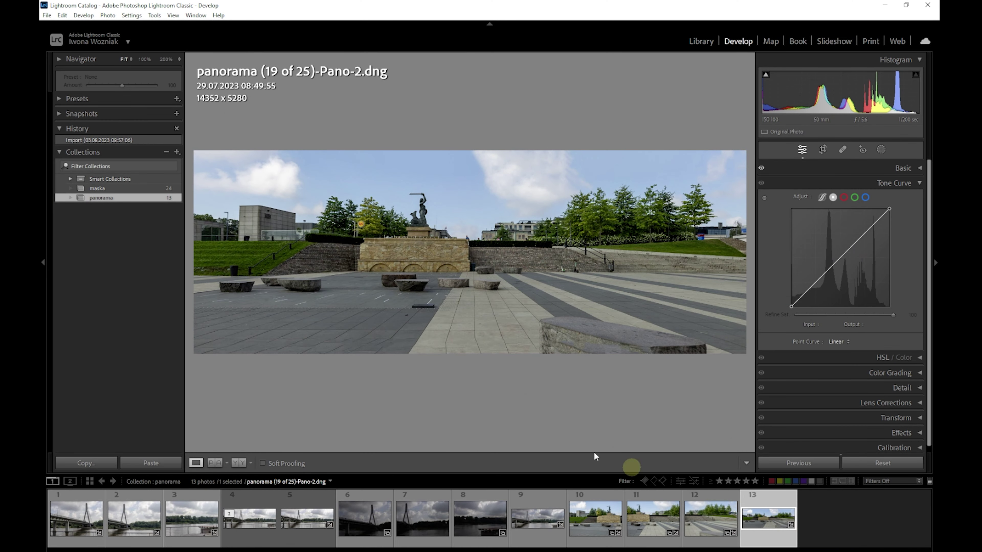
pyautogui.rightClick(562, 269)
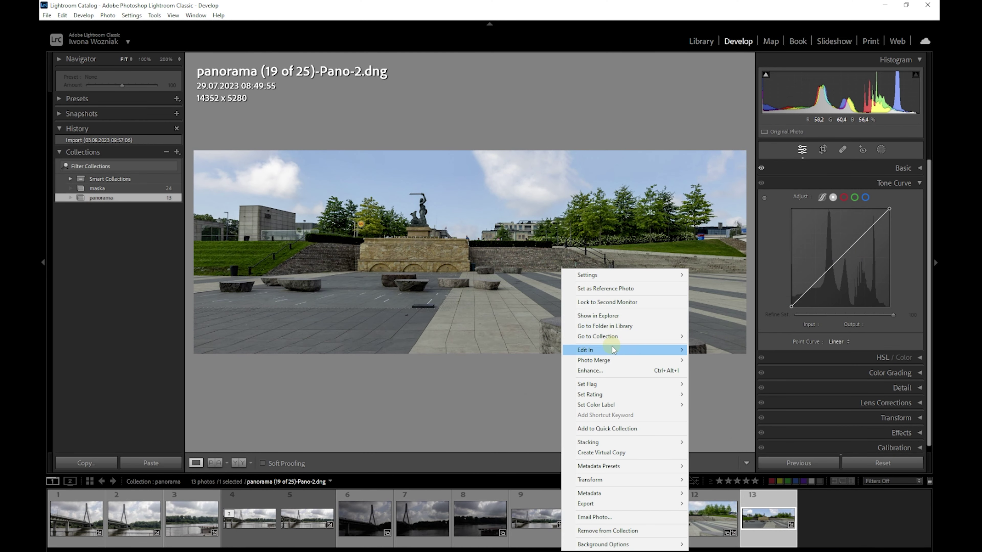
pyautogui.moveTo(623, 350)
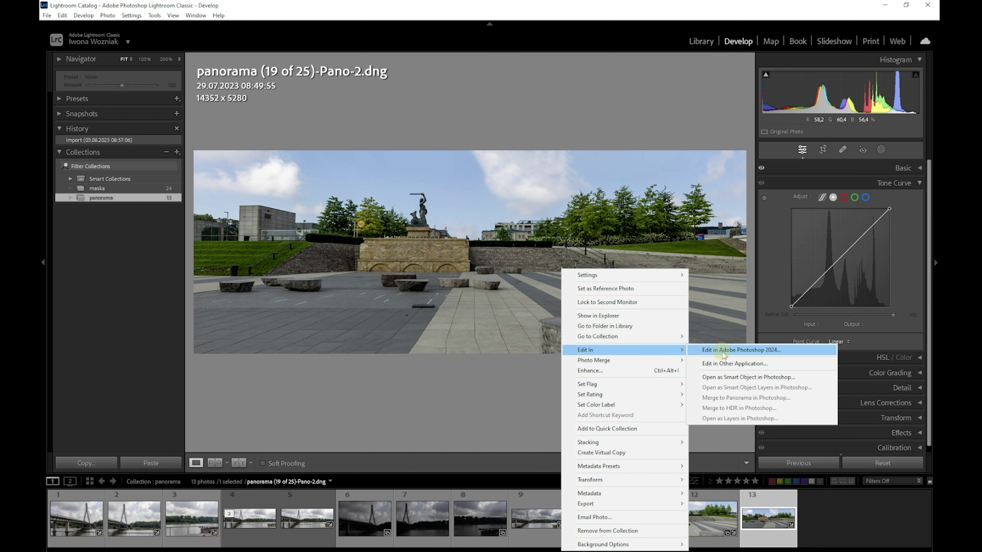
pyautogui.click(723, 350)
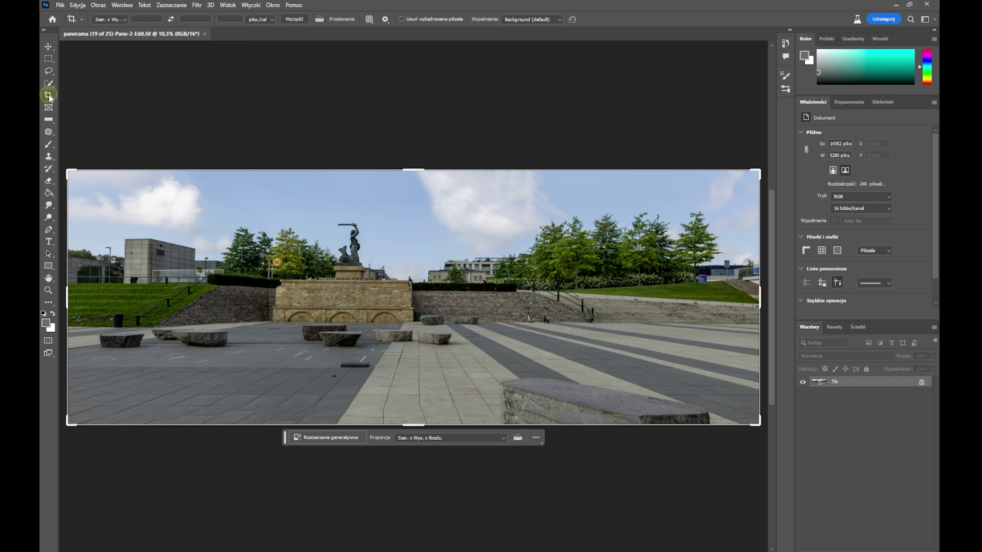
# Switch the crop ratio preset to W x H x Resolution
pyautogui.click(125, 20)
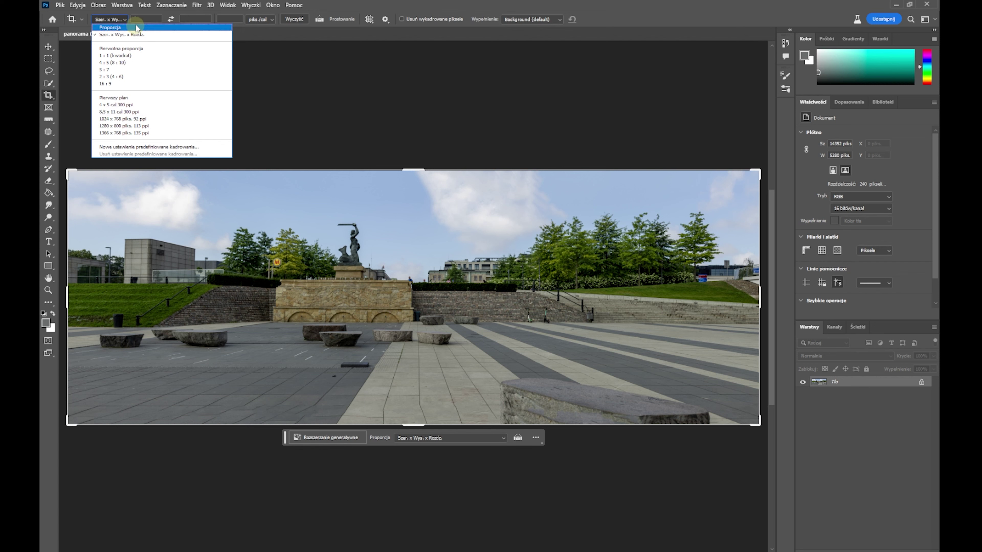
pyautogui.click(128, 37)
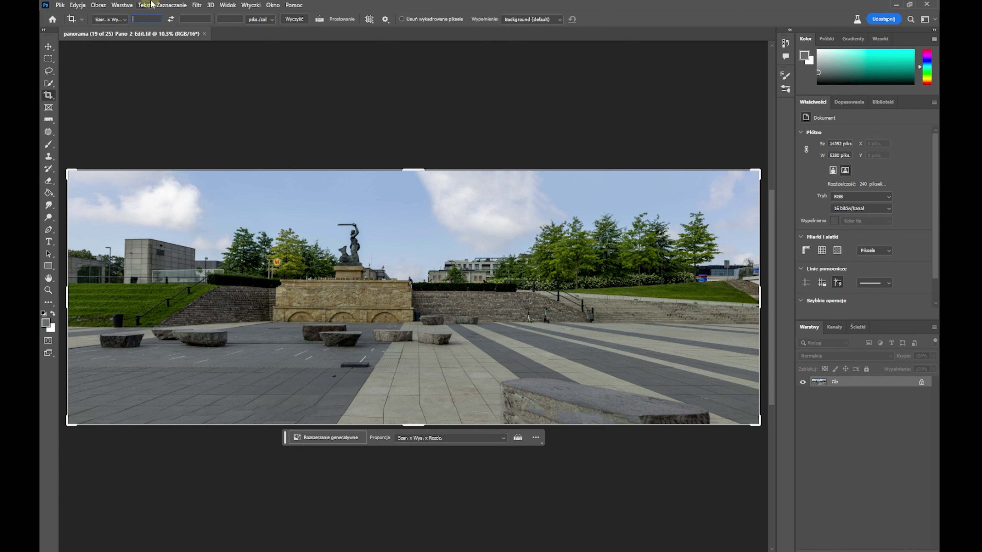
# Fix the crop at 30.5 cm width, 20.3 cm height and 300 px/in resolution
pyautogui.write('30')
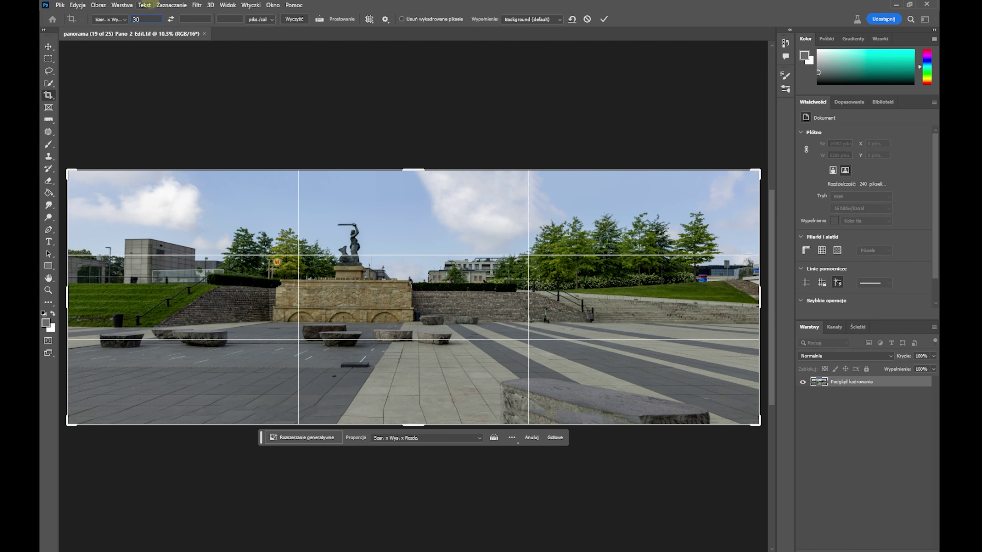
pyautogui.write('.5')
pyautogui.press('Tab')
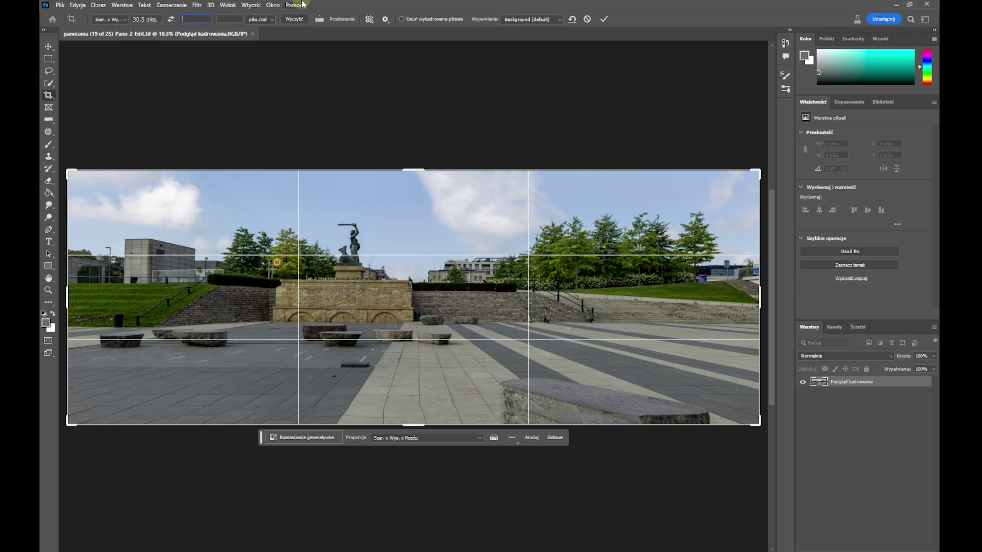
pyautogui.click(157, 20)
pyautogui.write('cm')
pyautogui.click(194, 19)
pyautogui.click(295, 7)
pyautogui.write('20.3')
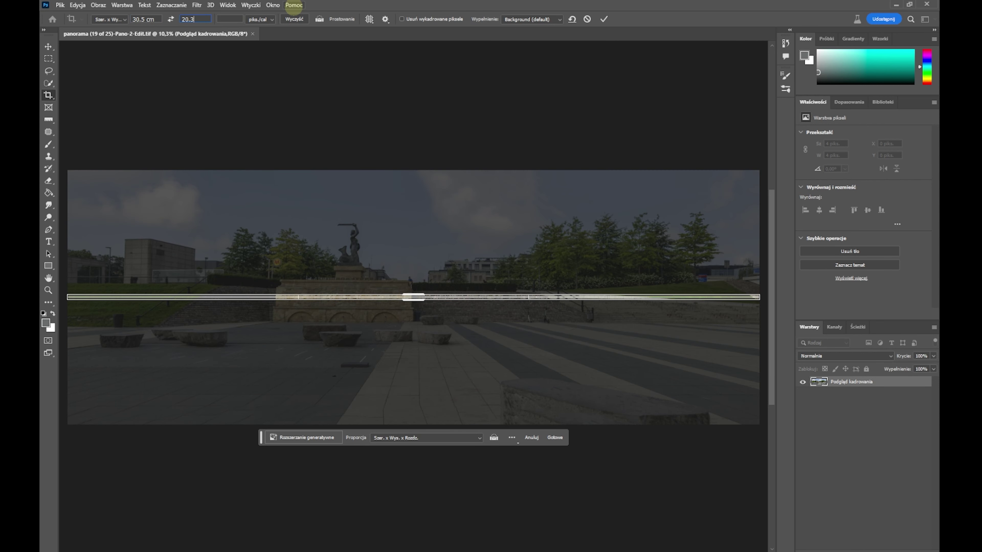
pyautogui.write(' cm')
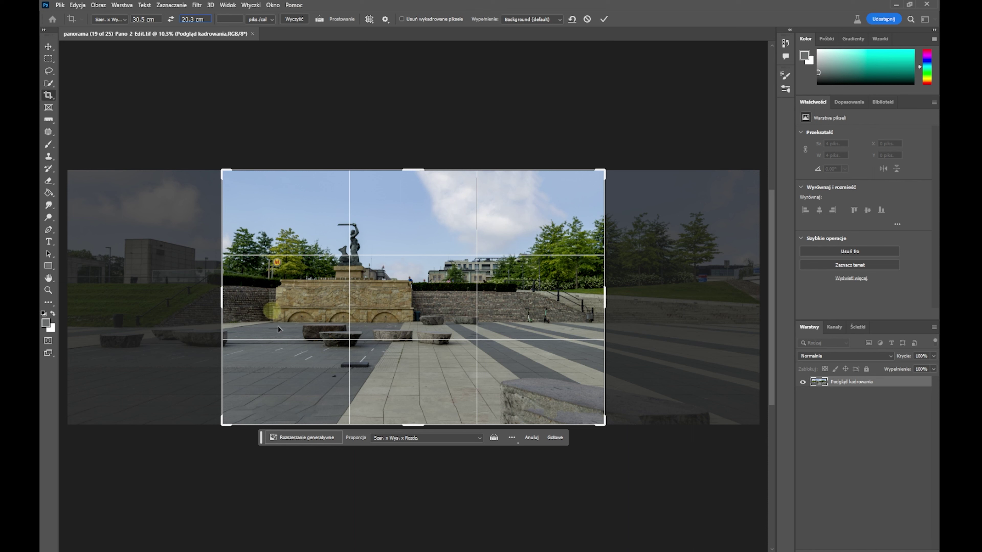
pyautogui.click(221, 14)
pyautogui.write('300')
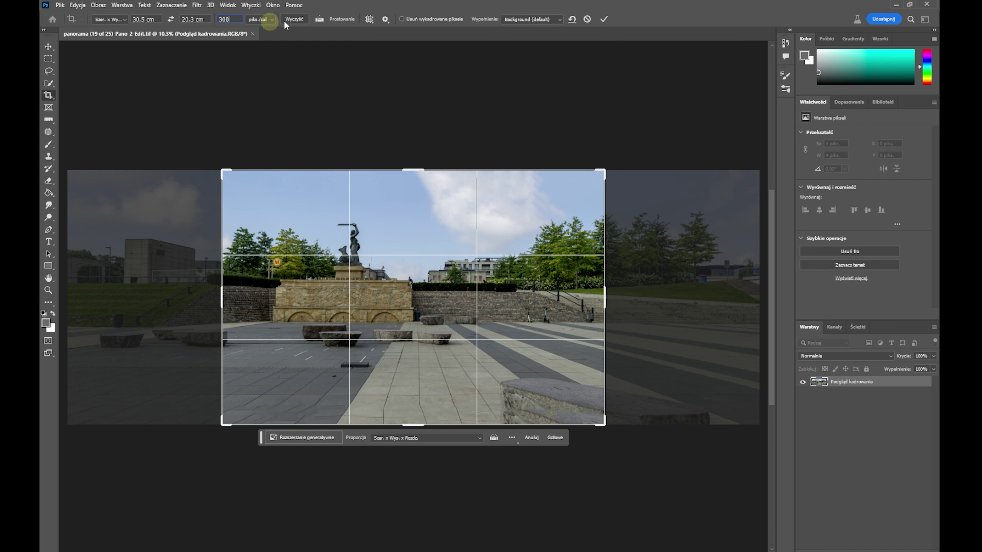
# Slide the panorama and trim the crop frame to put the Mermaid statue on the left third, then commit
pyautogui.moveTo(411, 329); pyautogui.dragTo(536, 374)
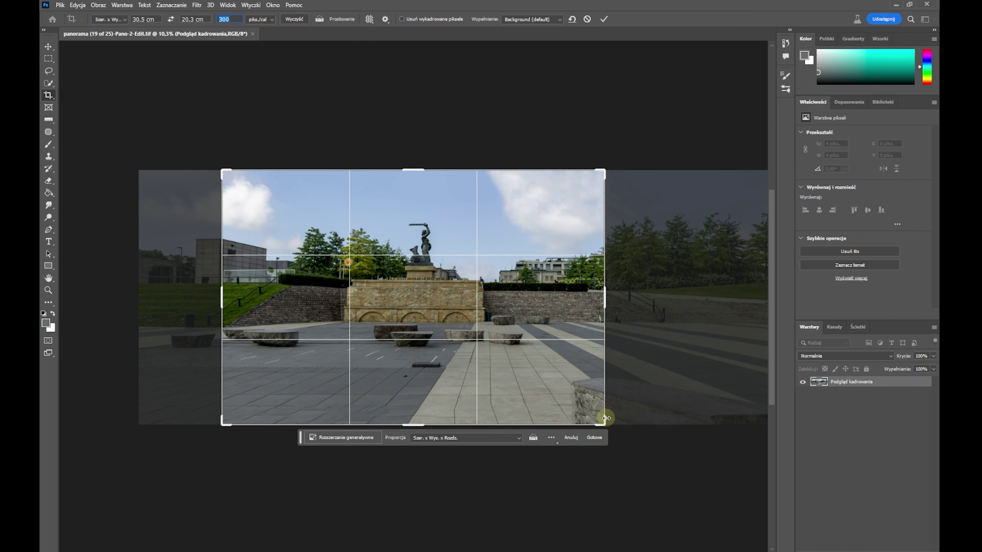
pyautogui.moveTo(603, 421); pyautogui.dragTo(582, 398)
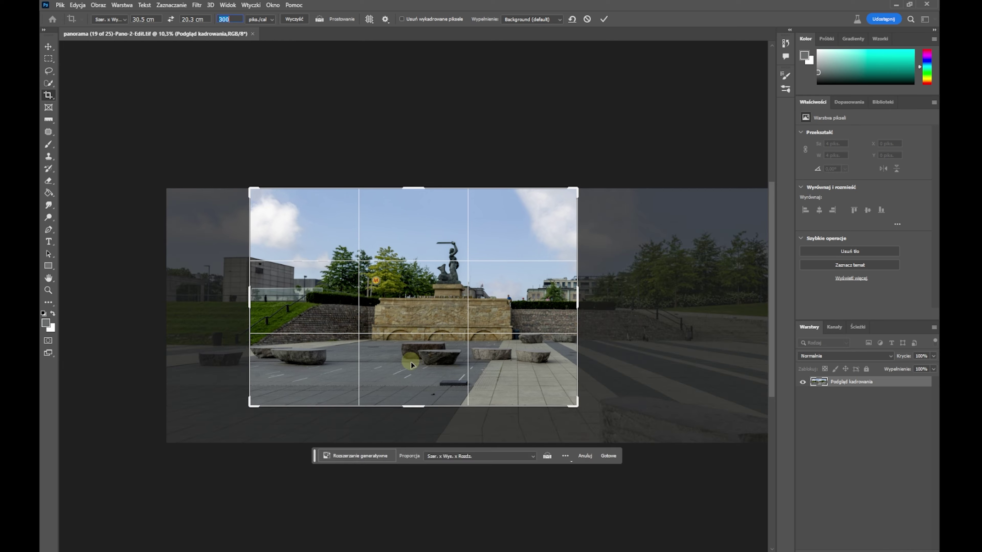
pyautogui.moveTo(418, 362); pyautogui.dragTo(392, 370)
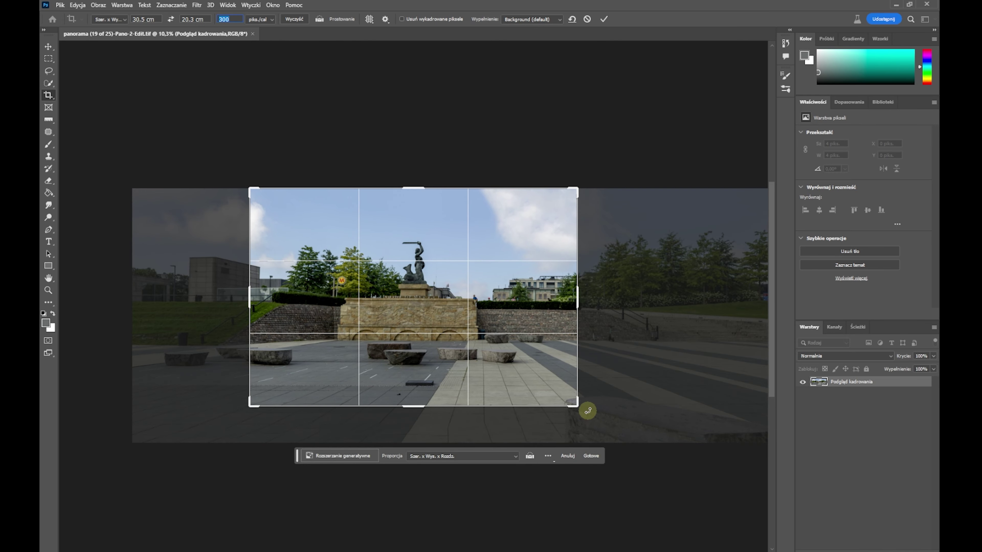
pyautogui.moveTo(576, 405); pyautogui.dragTo(572, 404)
pyautogui.moveTo(411, 368)
pyautogui.mouseDown()
pyautogui.moveTo(401, 371)
pyautogui.moveTo(421, 371)
pyautogui.mouseUp()
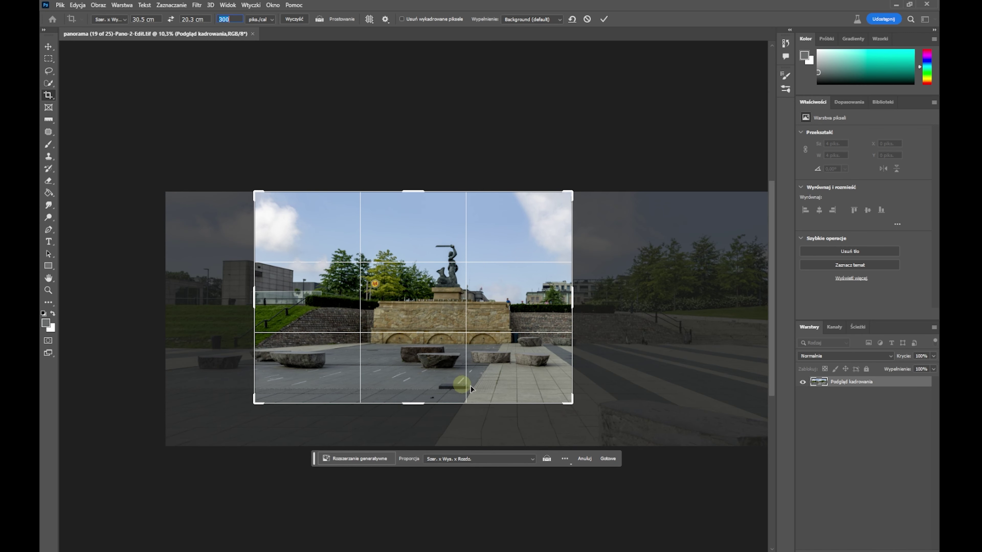
pyautogui.moveTo(404, 387)
pyautogui.mouseDown()
pyautogui.moveTo(438, 388)
pyautogui.moveTo(303, 388)
pyautogui.mouseUp()
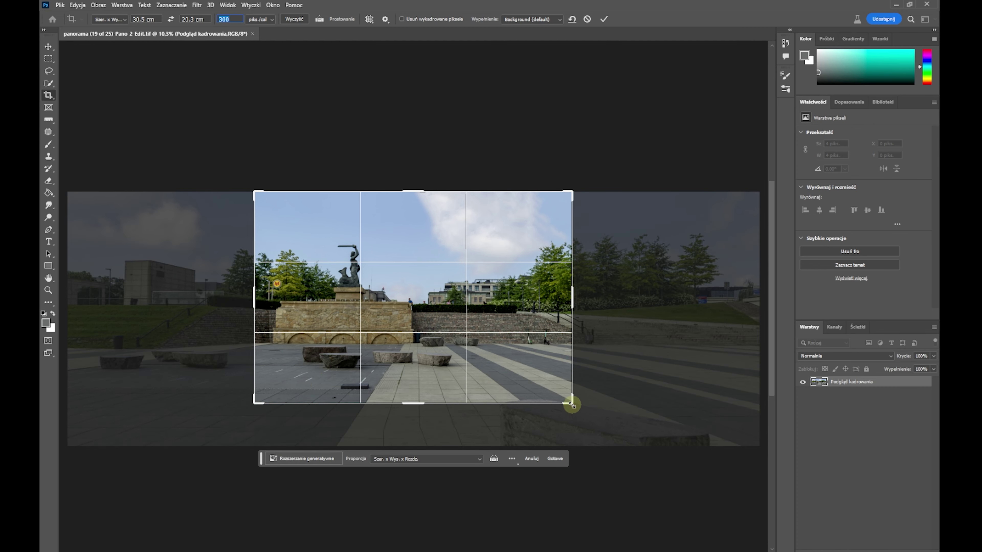
pyautogui.moveTo(572, 404); pyautogui.dragTo(566, 398)
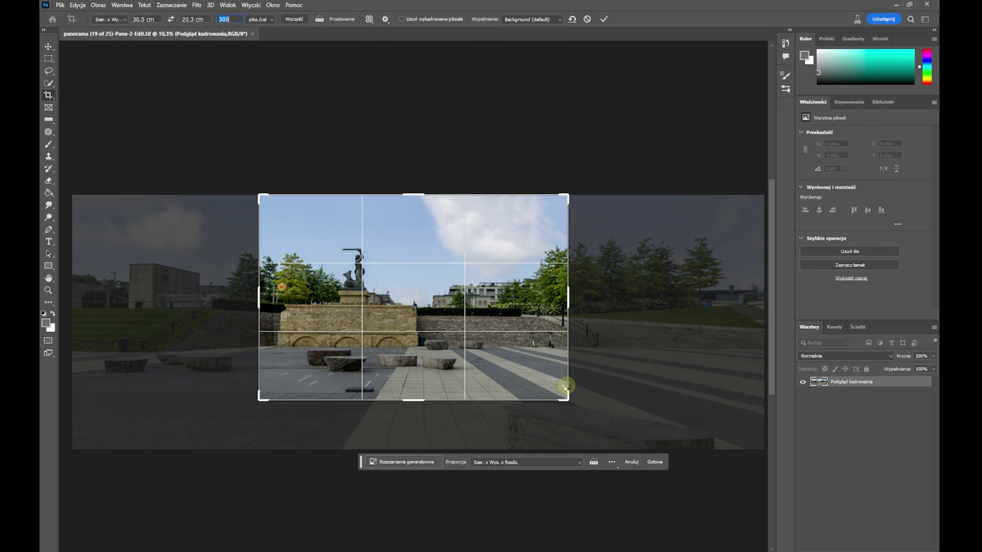
pyautogui.press('Return')
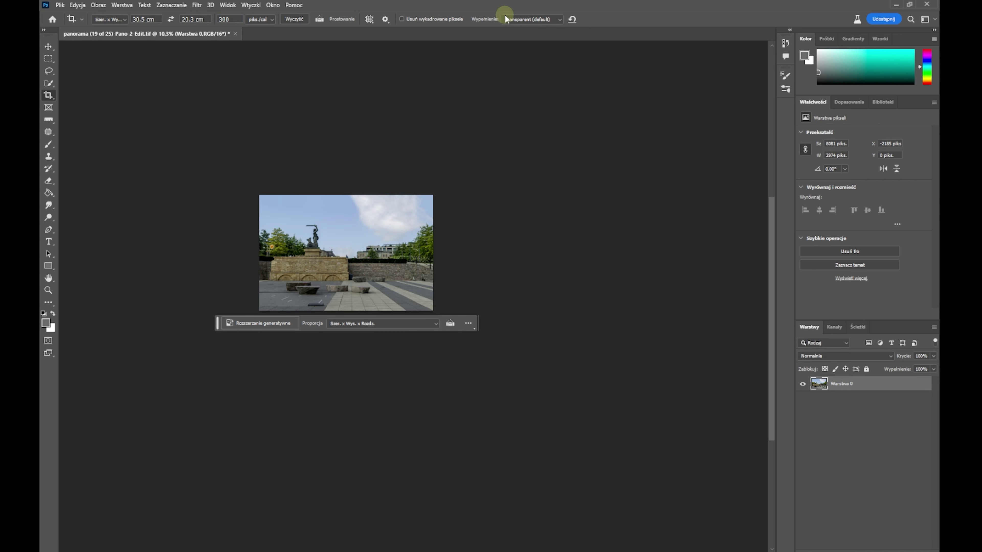
# Fit the cropped plaza print to the window with Ctrl+0
pyautogui.hotkey('ctrl', '0')
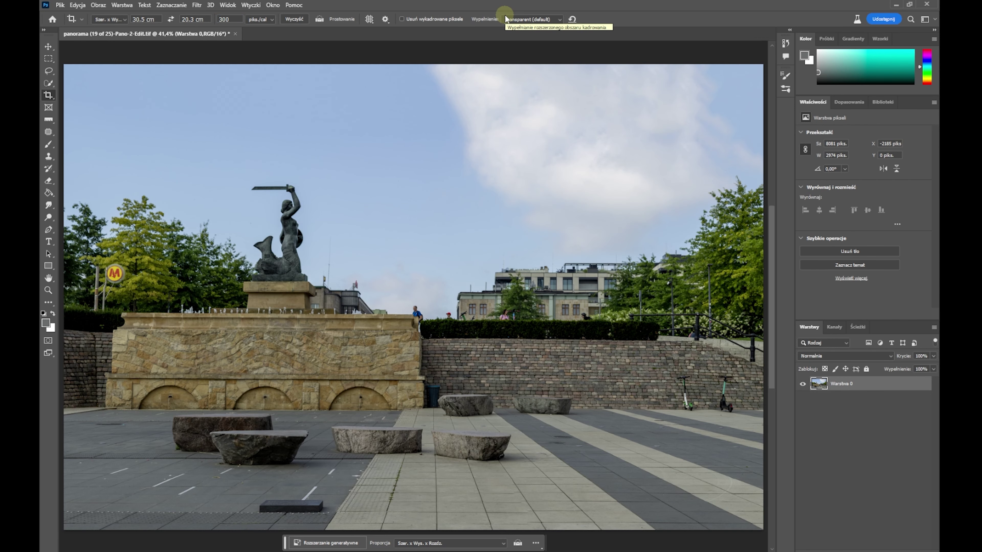